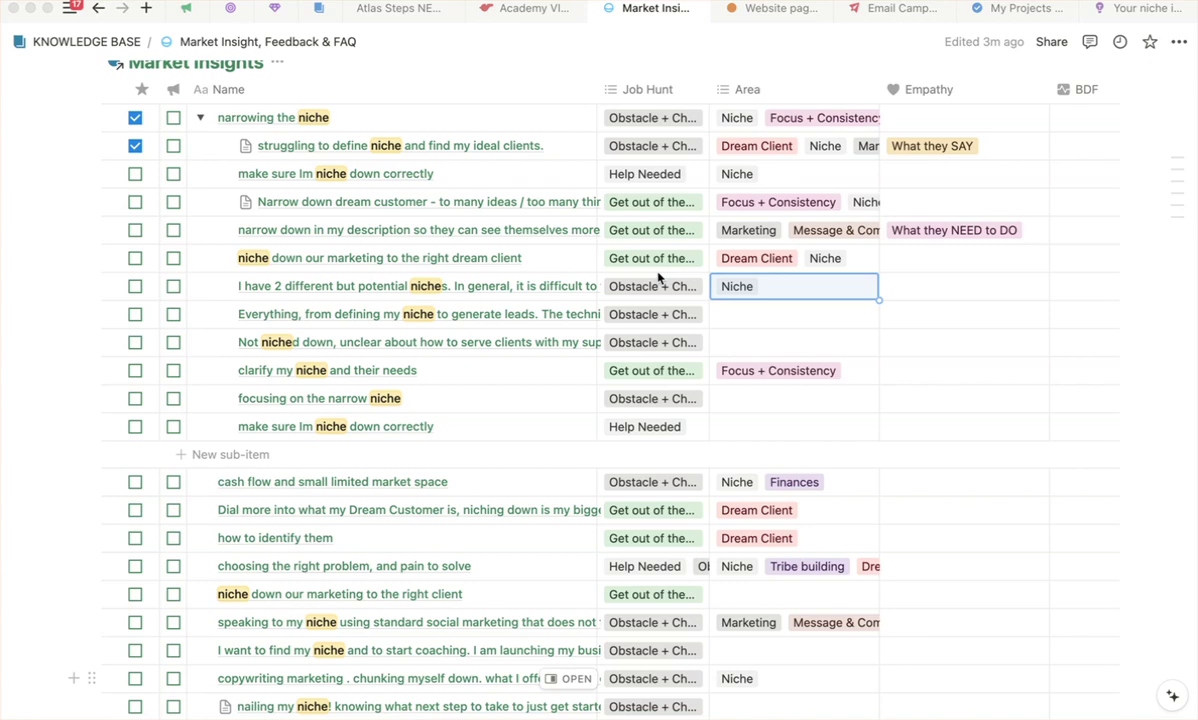
Scroll across the Market Insights table to review its rows and columns.
scroll(321, 166, up, 2)
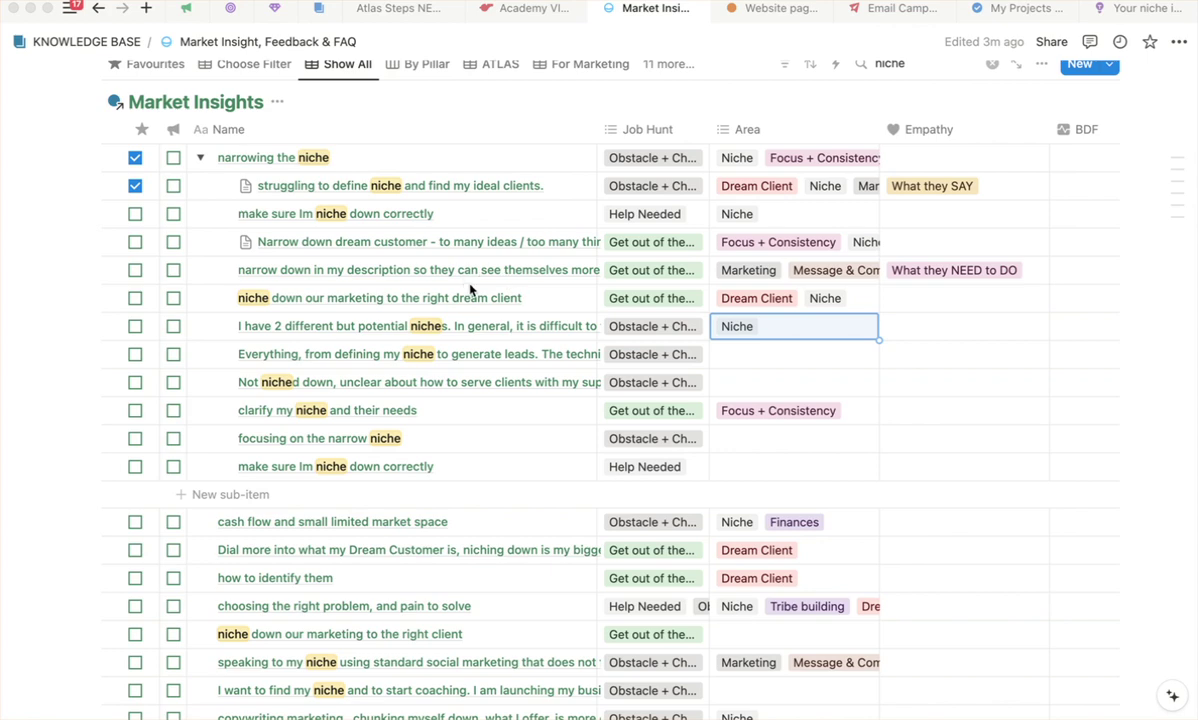
scroll(267, 244, right, 5)
scroll(267, 245, right, 3)
scroll(267, 244, left, 8)
scroll(398, 222, up, 3)
scroll(400, 222, down, 3)
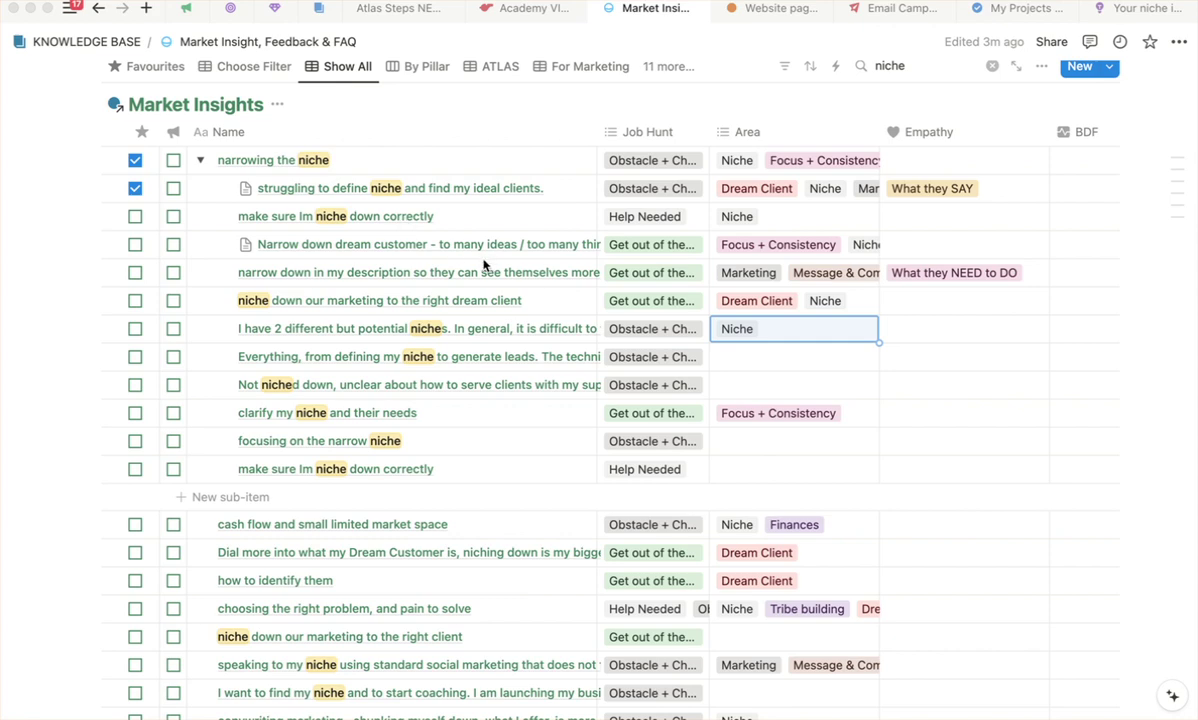
scroll(462, 263, right, 2)
scroll(462, 263, right, 5)
scroll(462, 263, right, 2)
scroll(462, 263, right, 1)
scroll(462, 263, left, 3)
scroll(461, 267, left, 6)
scroll(645, 131, right, 3)
scroll(625, 133, right, 3)
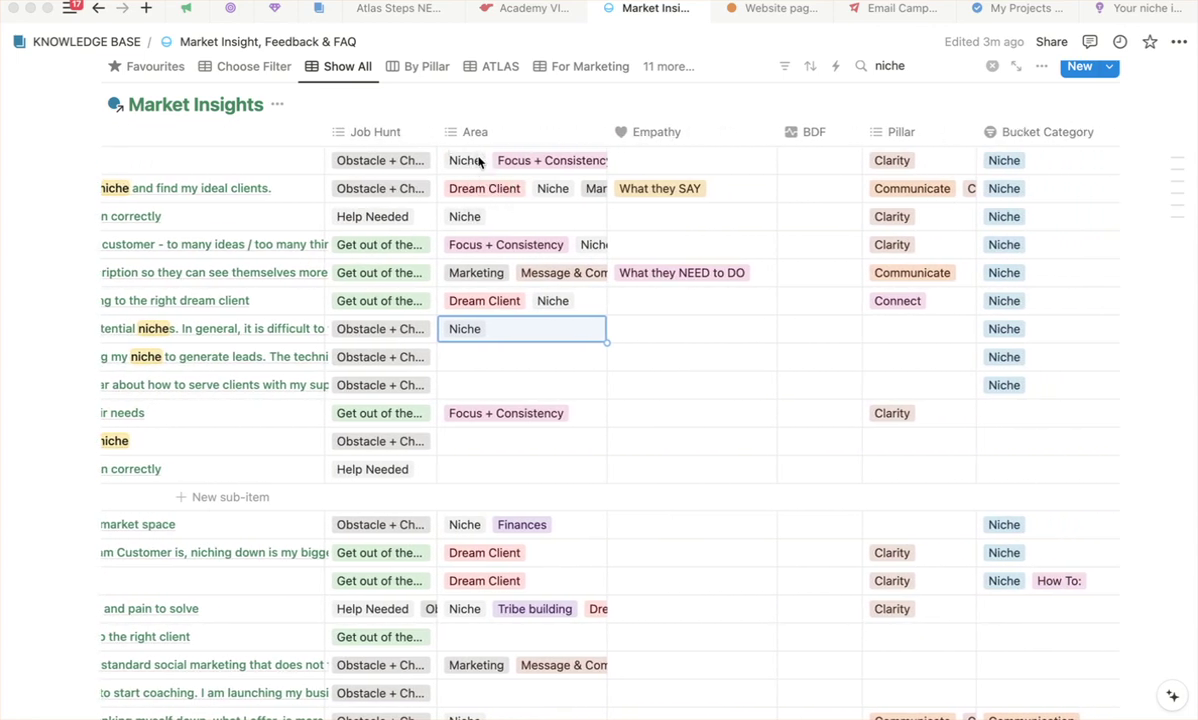
scroll(497, 182, left, 5)
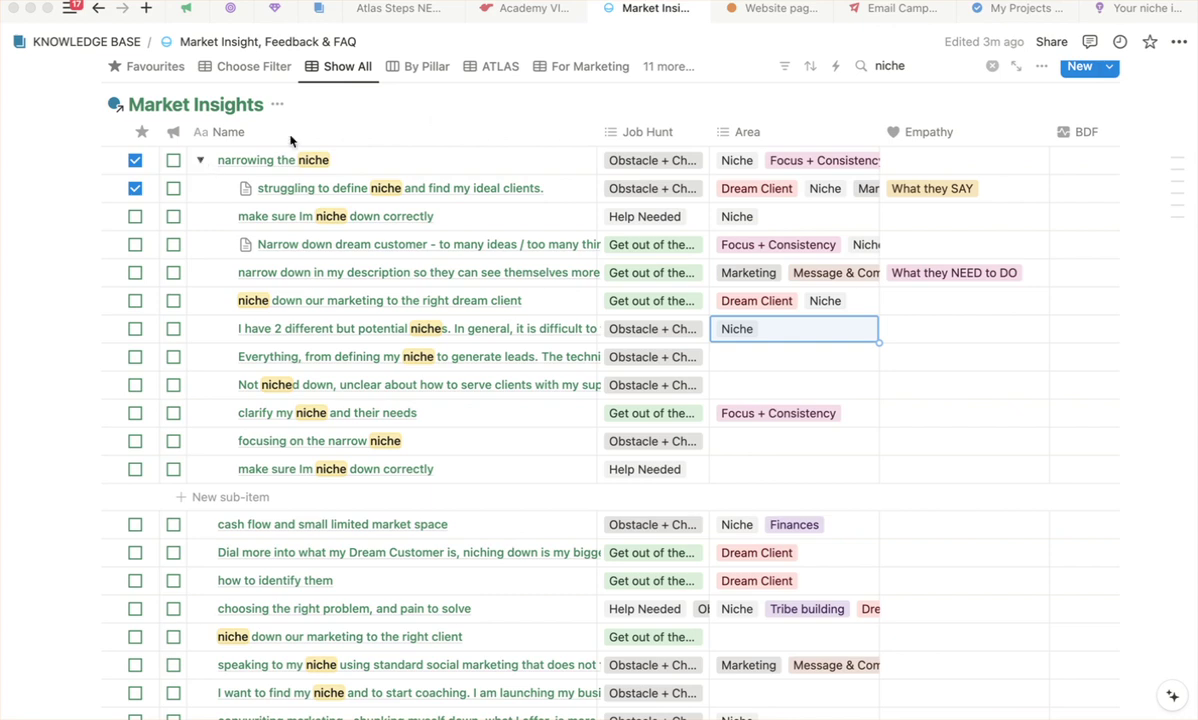
Collapse and re-expand the 'narrowing the niche' sub-item list to check its nested rows.
click(200, 163)
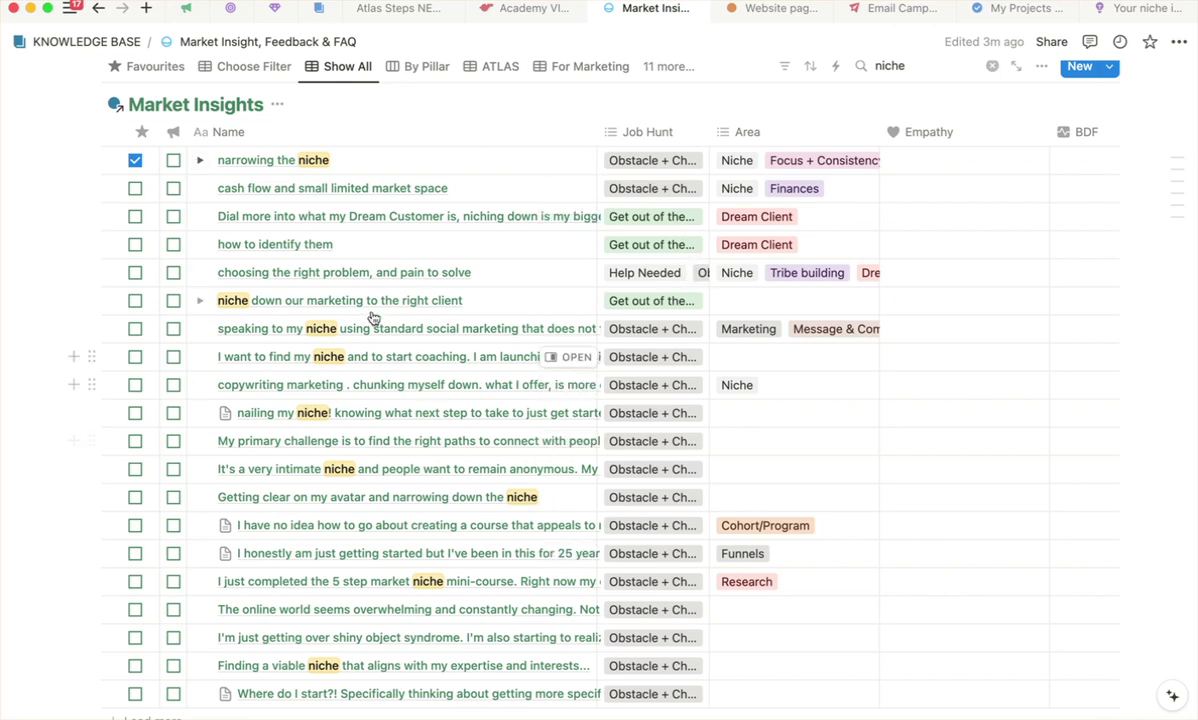
click(200, 160)
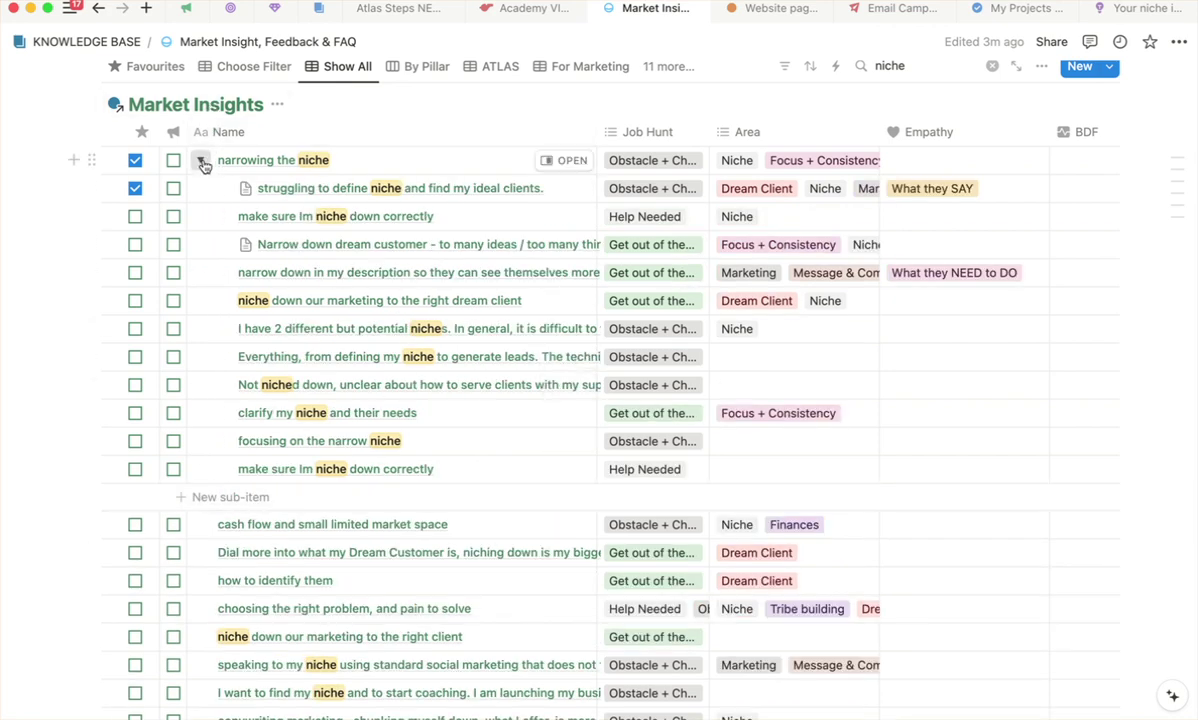
click(200, 161)
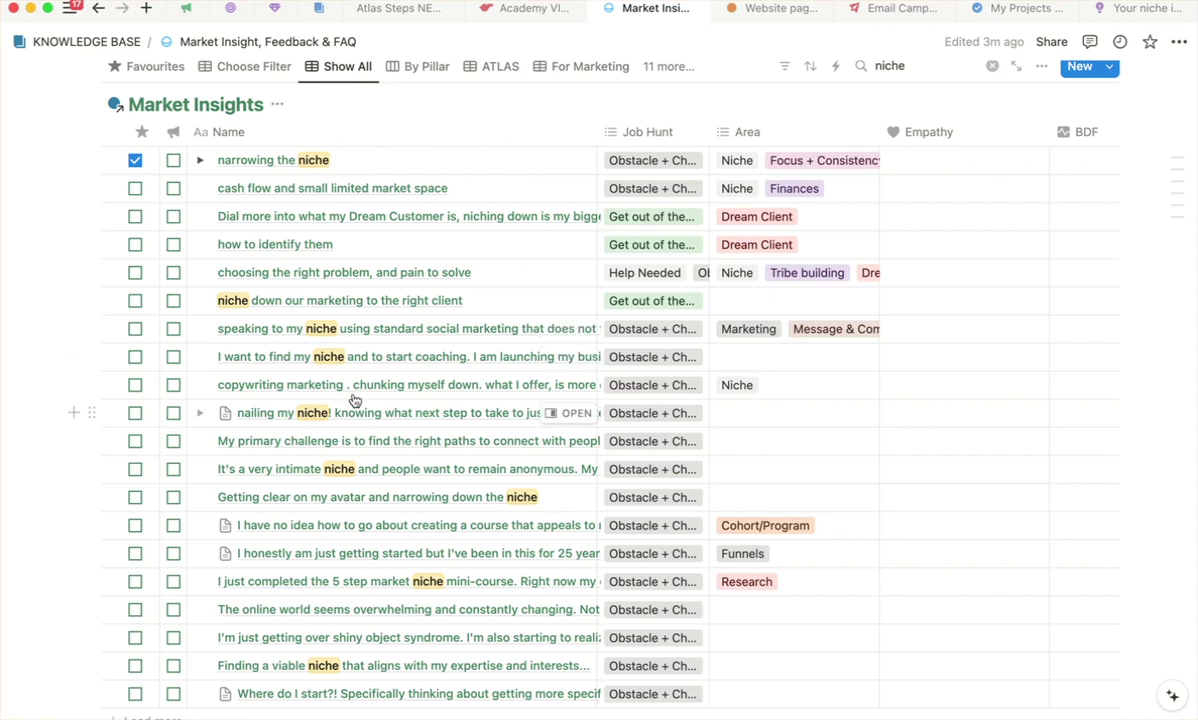
scroll(374, 400, down, 3)
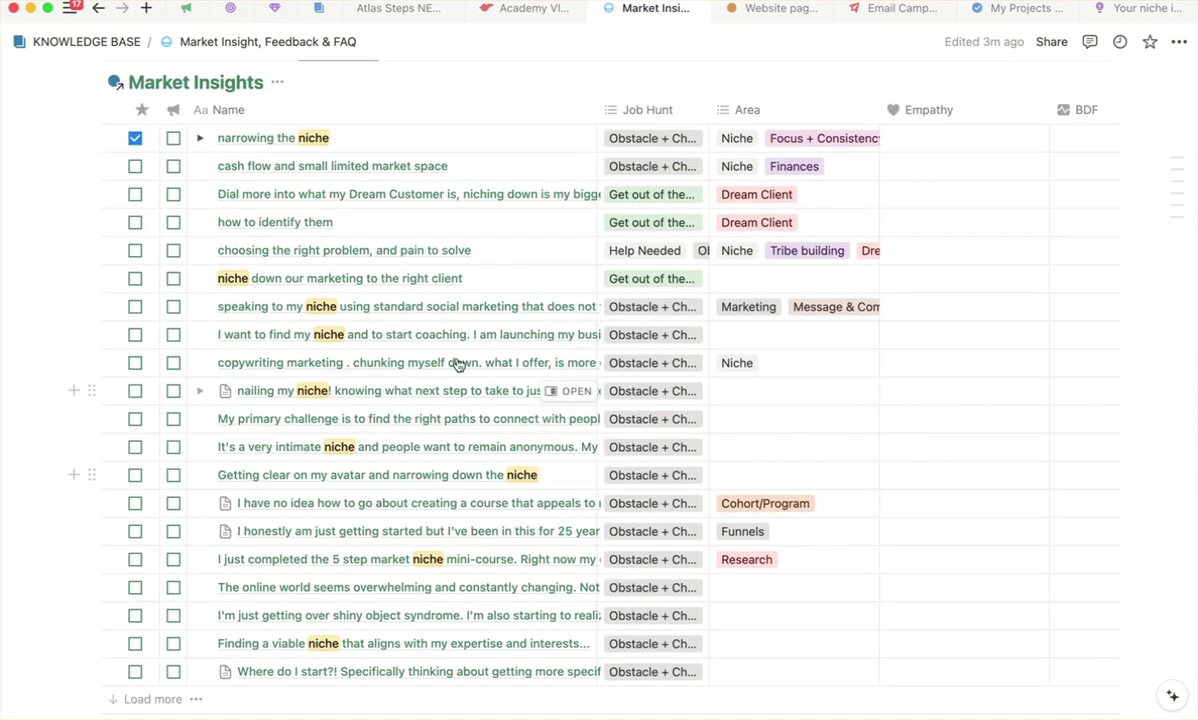
mouse_move(273, 160)
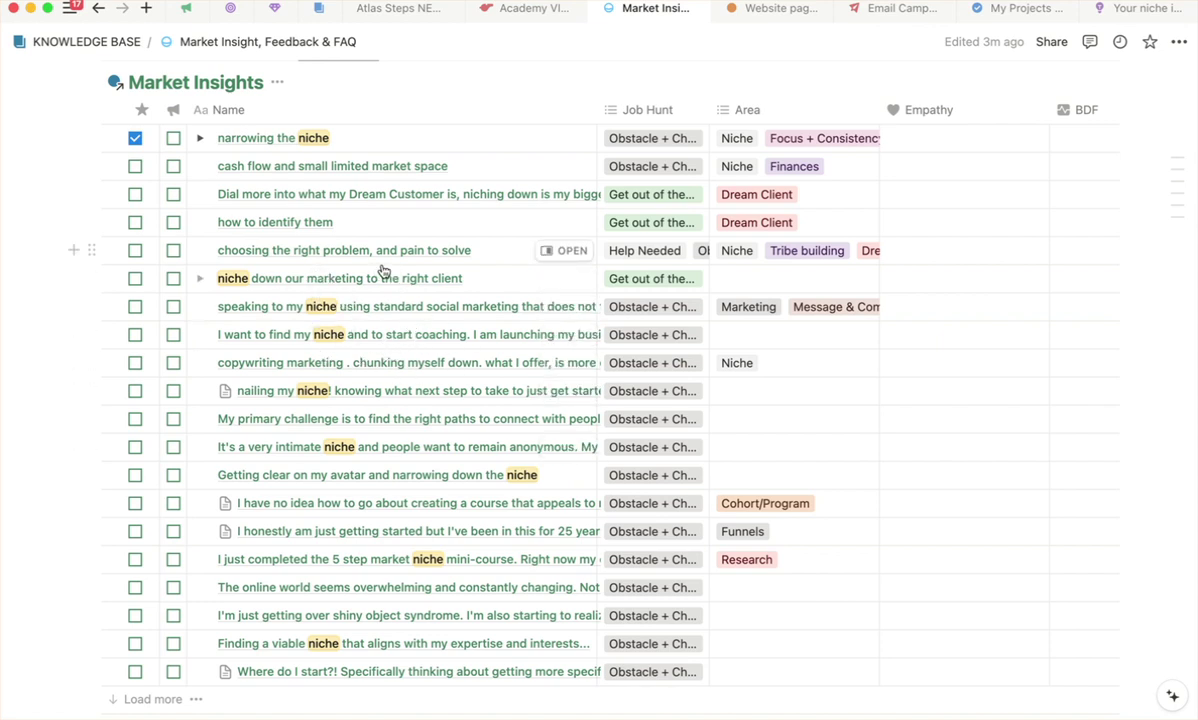
click(201, 143)
scroll(249, 556, down, 3)
scroll(108, 381, up, 2)
scroll(108, 381, up, 2)
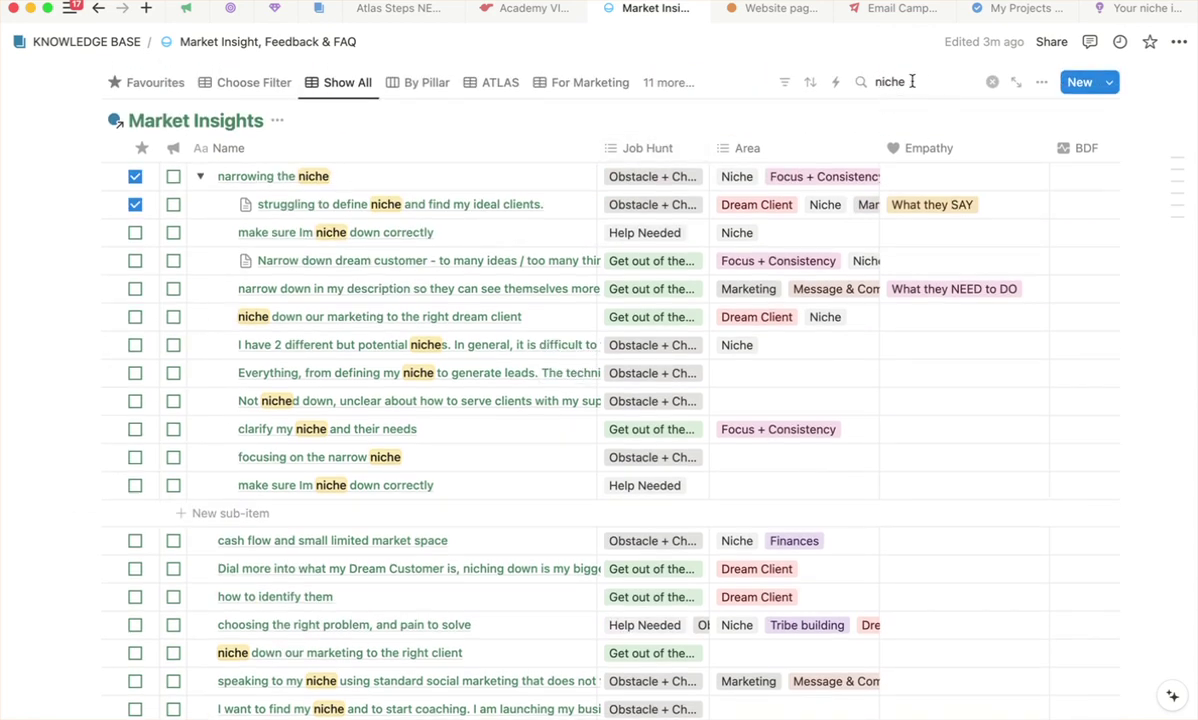
scroll(422, 268, down, 3)
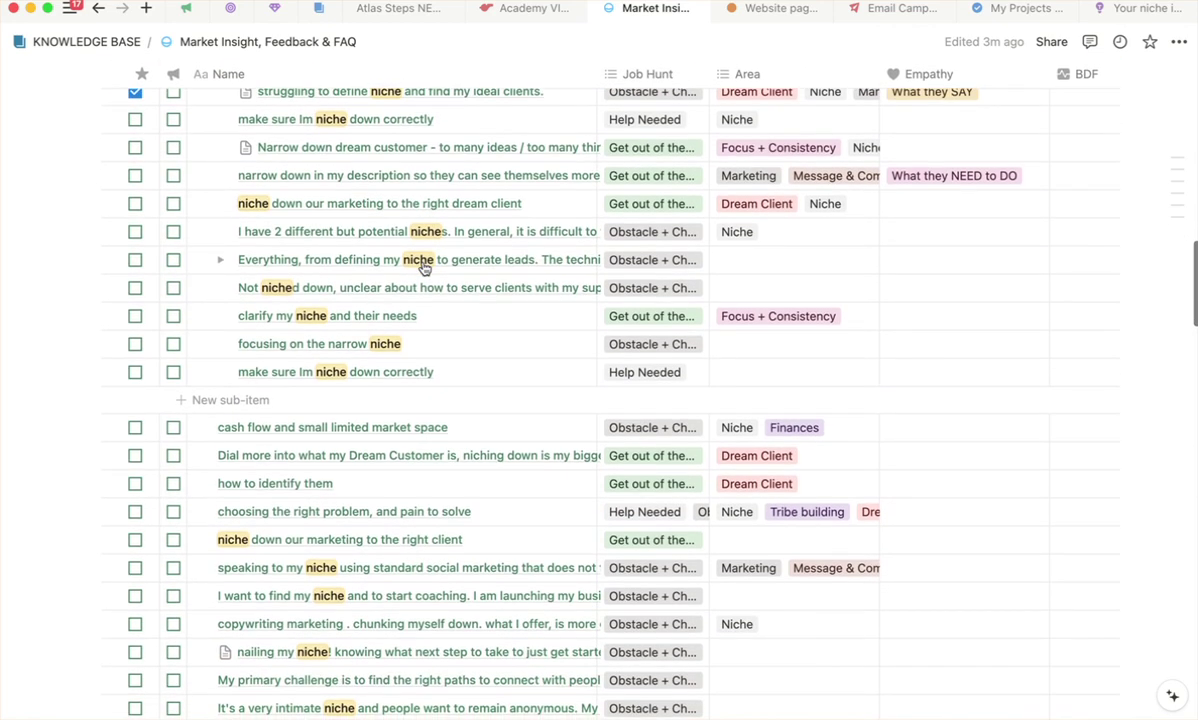
scroll(422, 268, up, 3)
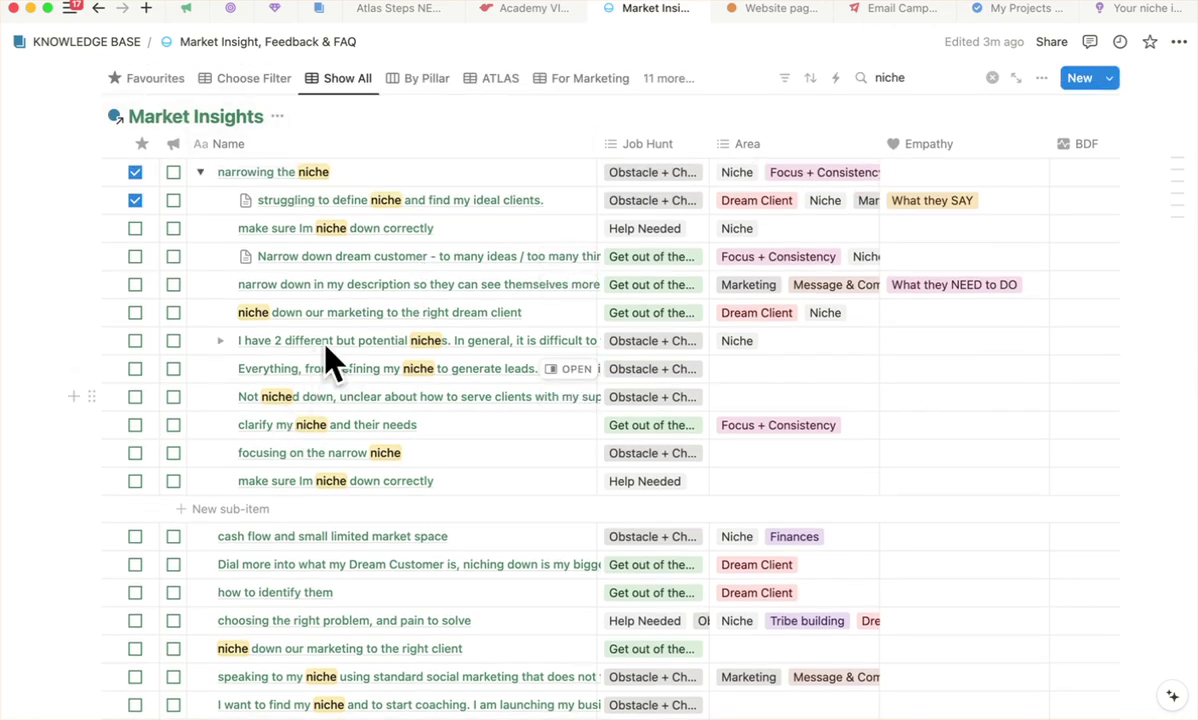
scroll(330, 360, down, 2)
click(200, 97)
click(199, 97)
scroll(285, 310, down, 2)
scroll(300, 350, down, 1)
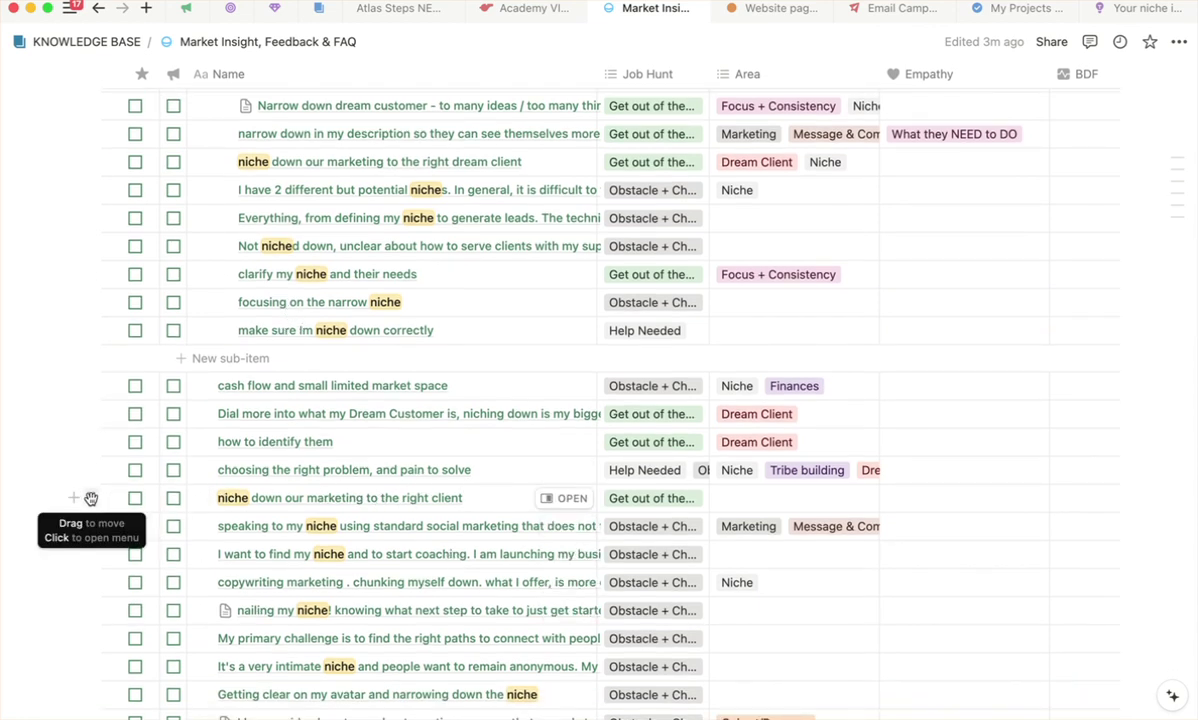
Nest the 'right client', 'speaking to my niche' and 'intimate niche' rows under 'narrowing the niche'.
mouse_move(89, 497)
mouse_down()
mouse_move(335, 343)
mouse_move(312, 355)
mouse_up()
scroll(320, 400, down, 2)
mouse_move(380, 465)
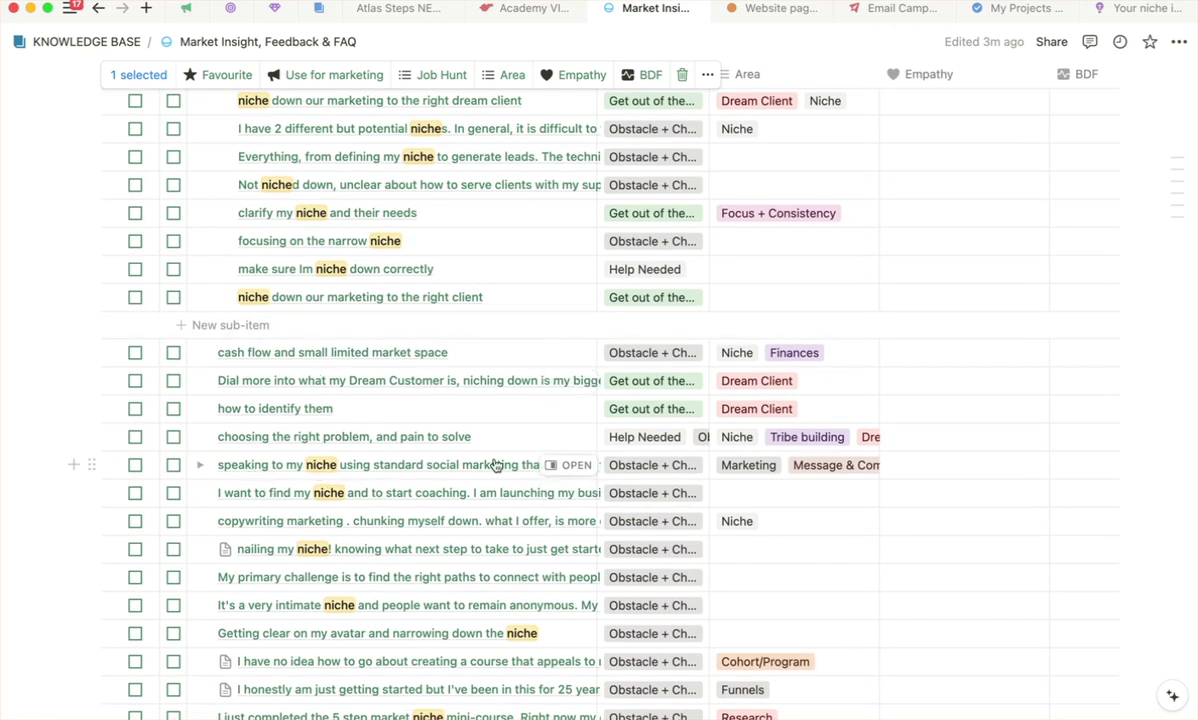
mouse_move(91, 465)
mouse_down()
mouse_move(363, 447)
mouse_move(350, 450)
mouse_up()
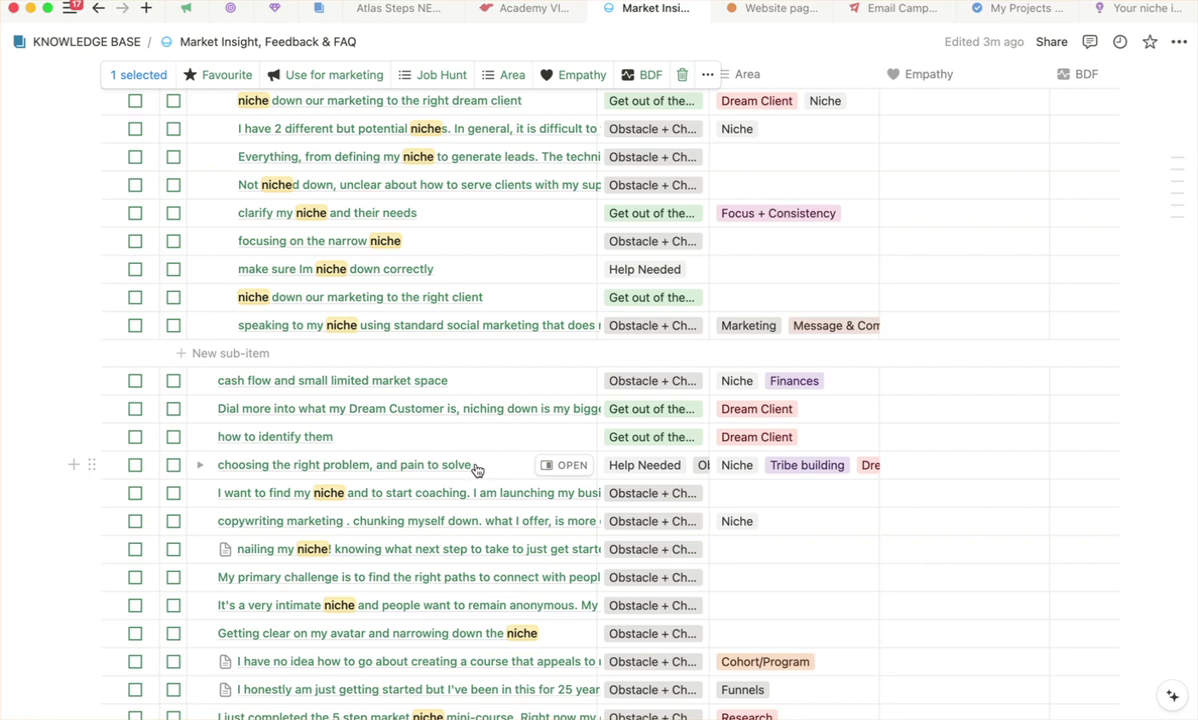
scroll(500, 470, down, 2)
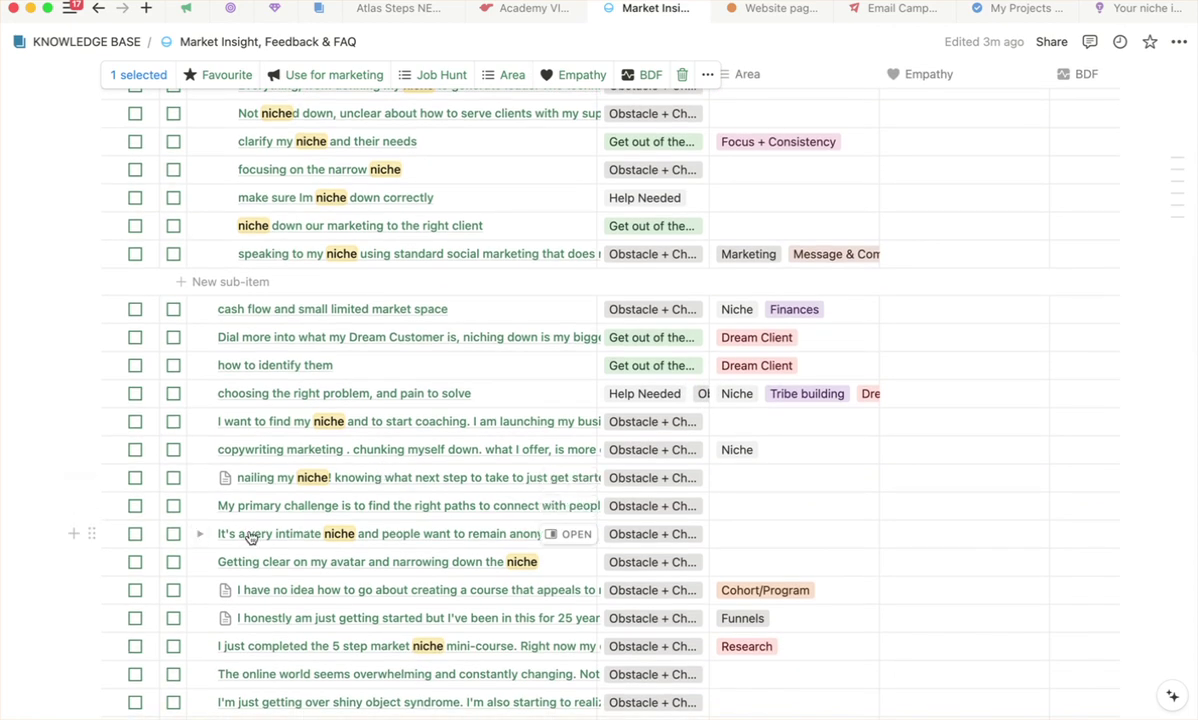
drag(88, 534, 340, 298)
scroll(337, 305, up, 5)
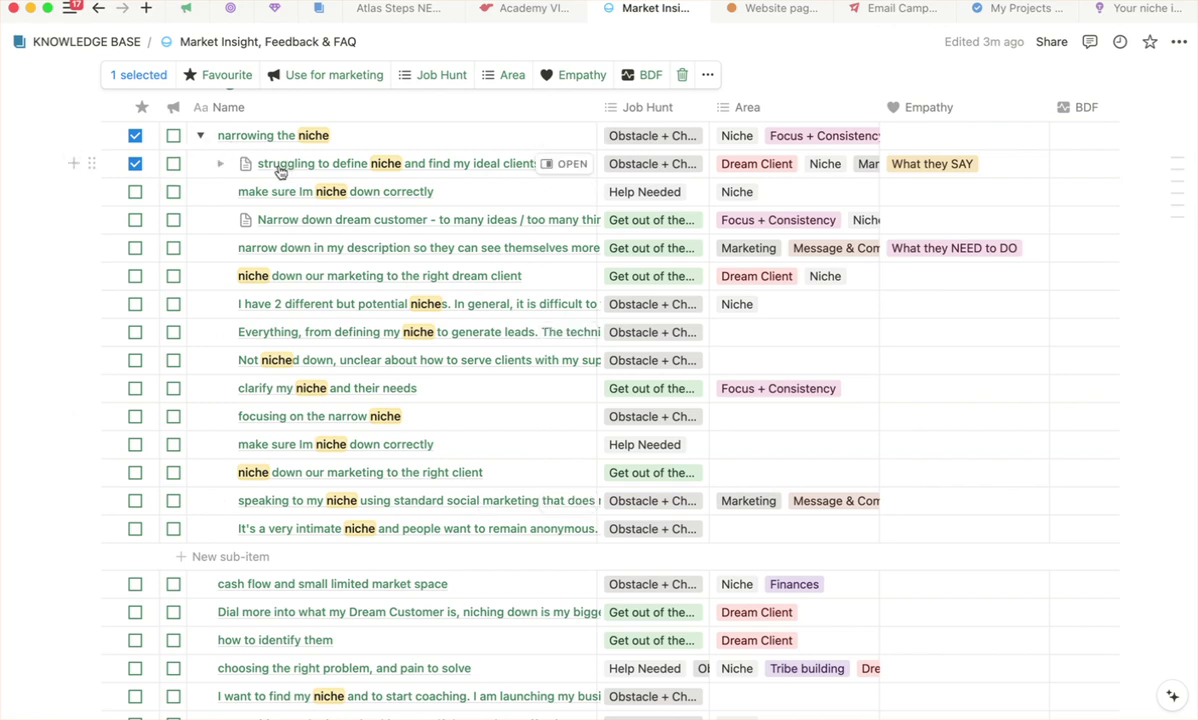
mouse_move(38, 162)
mouse_down()
mouse_move(504, 457)
mouse_move(537, 534)
mouse_up()
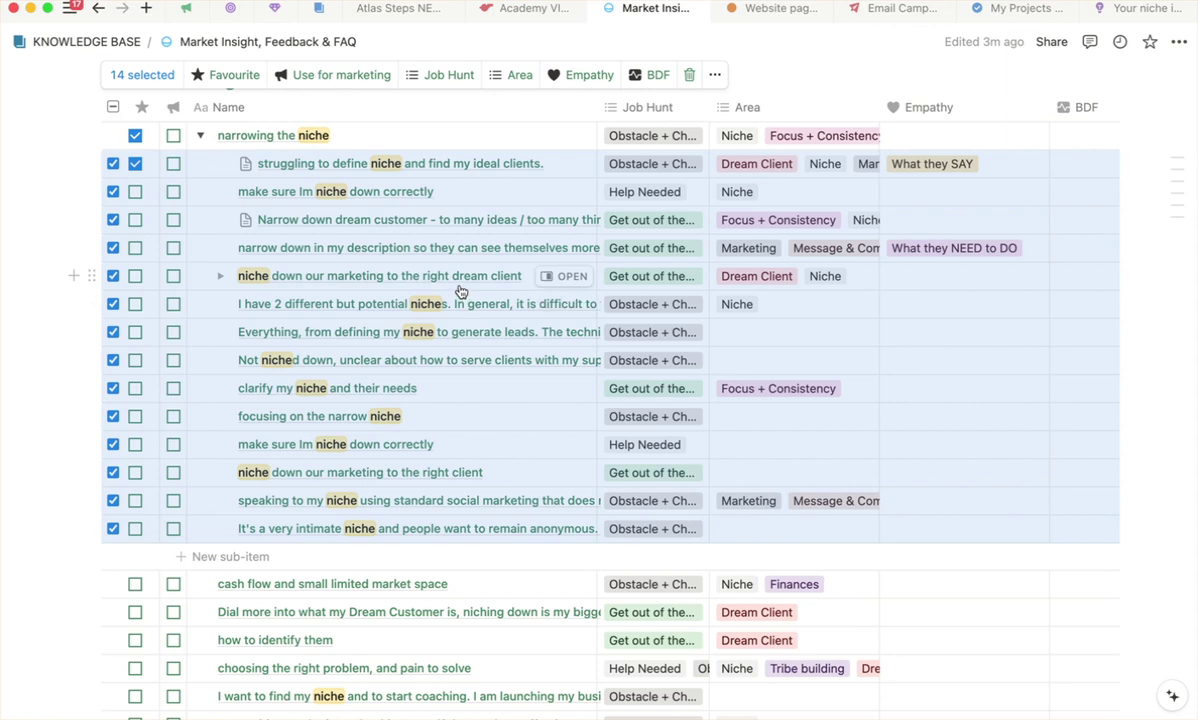
key(super+c)
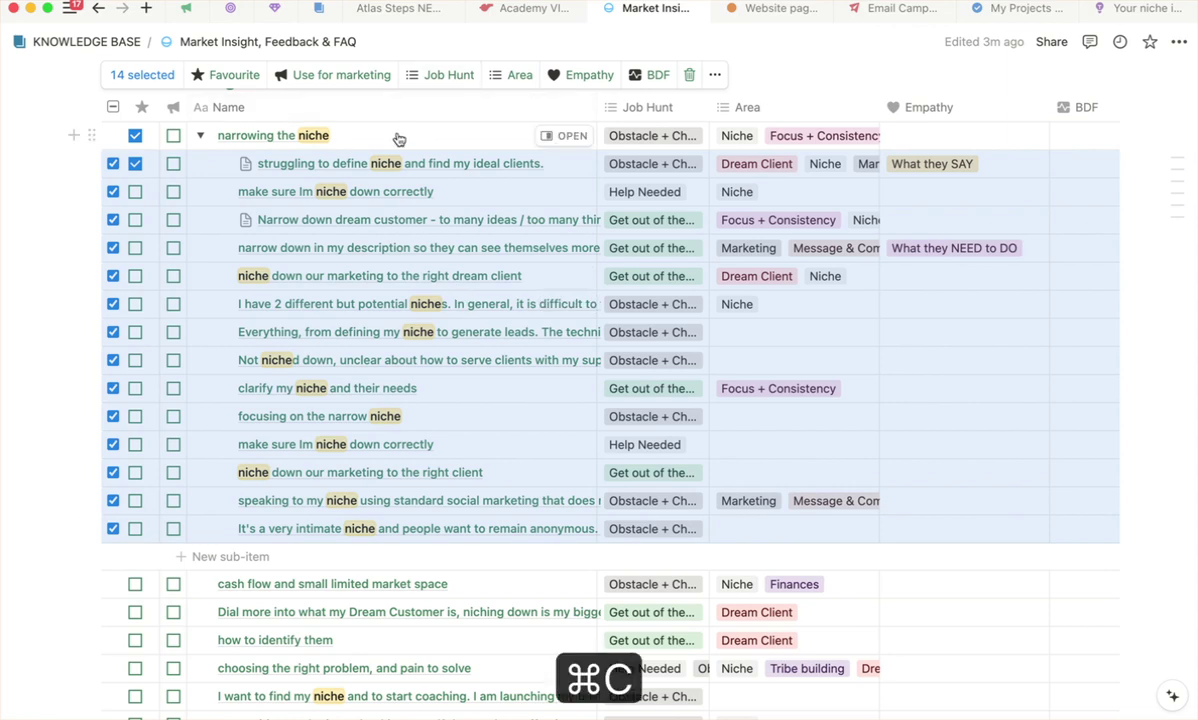
click(568, 135)
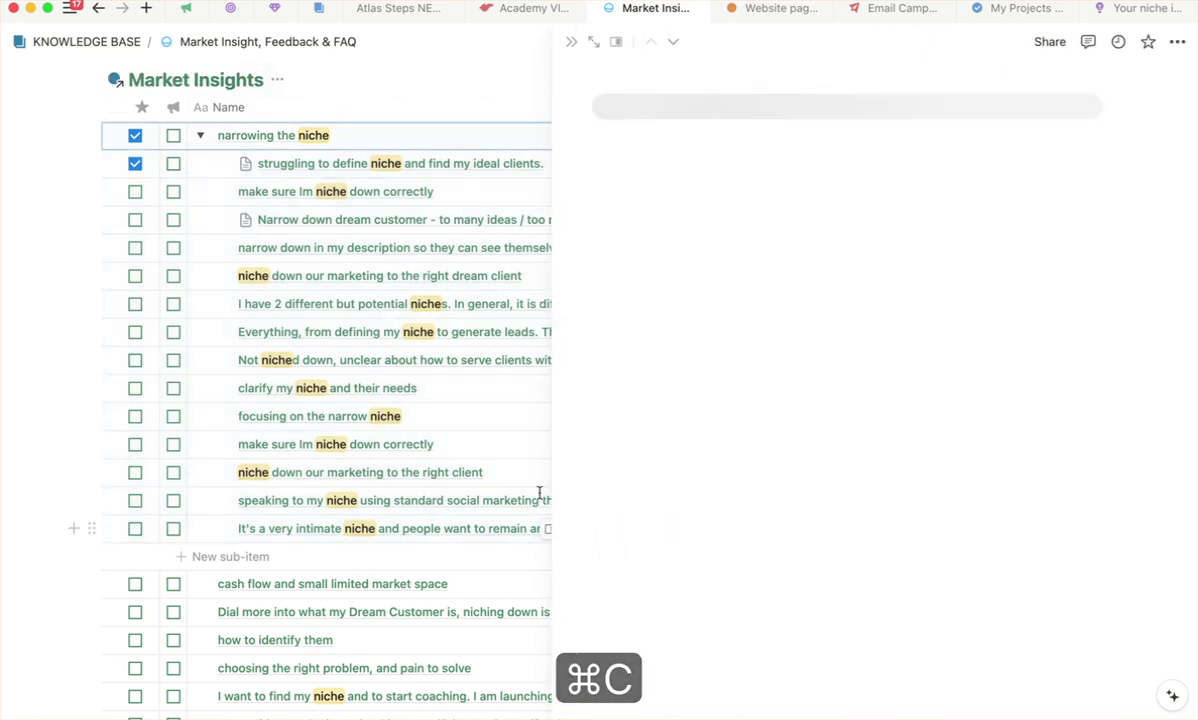
scroll(735, 440, down, 5)
scroll(700, 460, down, 3)
key(Return)
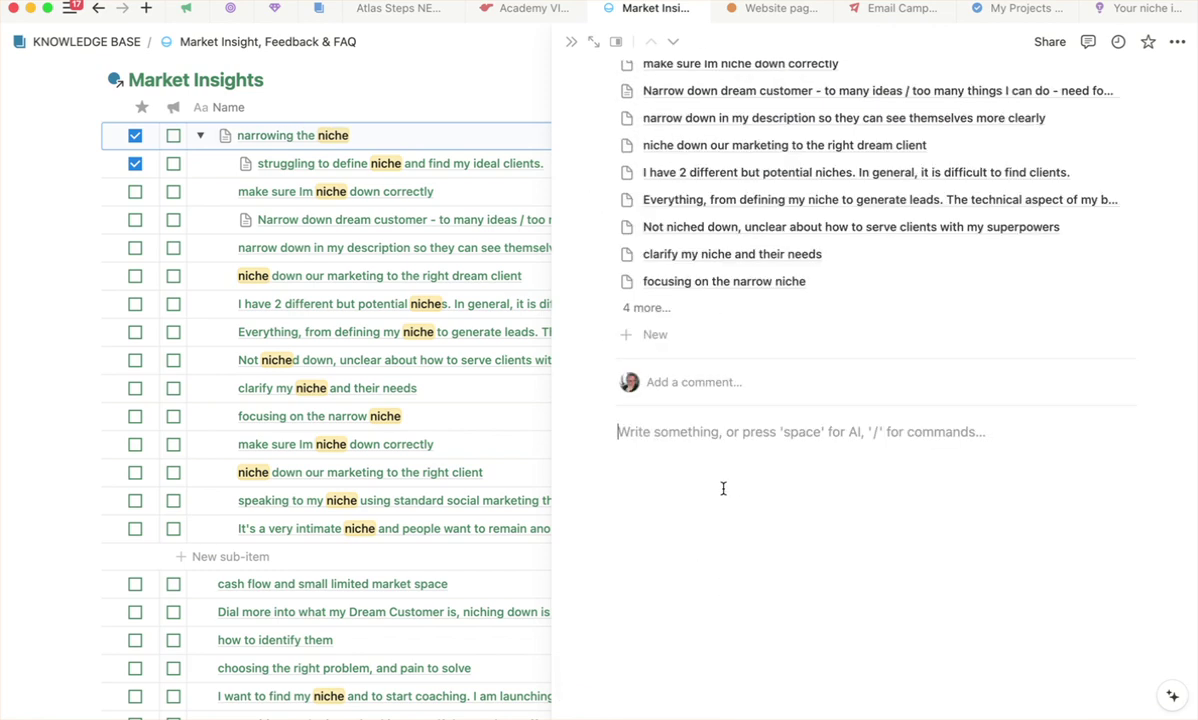
key(super+v)
scroll(740, 488, down, 5)
scroll(765, 492, down, 4)
scroll(765, 492, down, 3)
scroll(764, 493, up, 1)
scroll(763, 495, up, 3)
scroll(763, 495, up, 1)
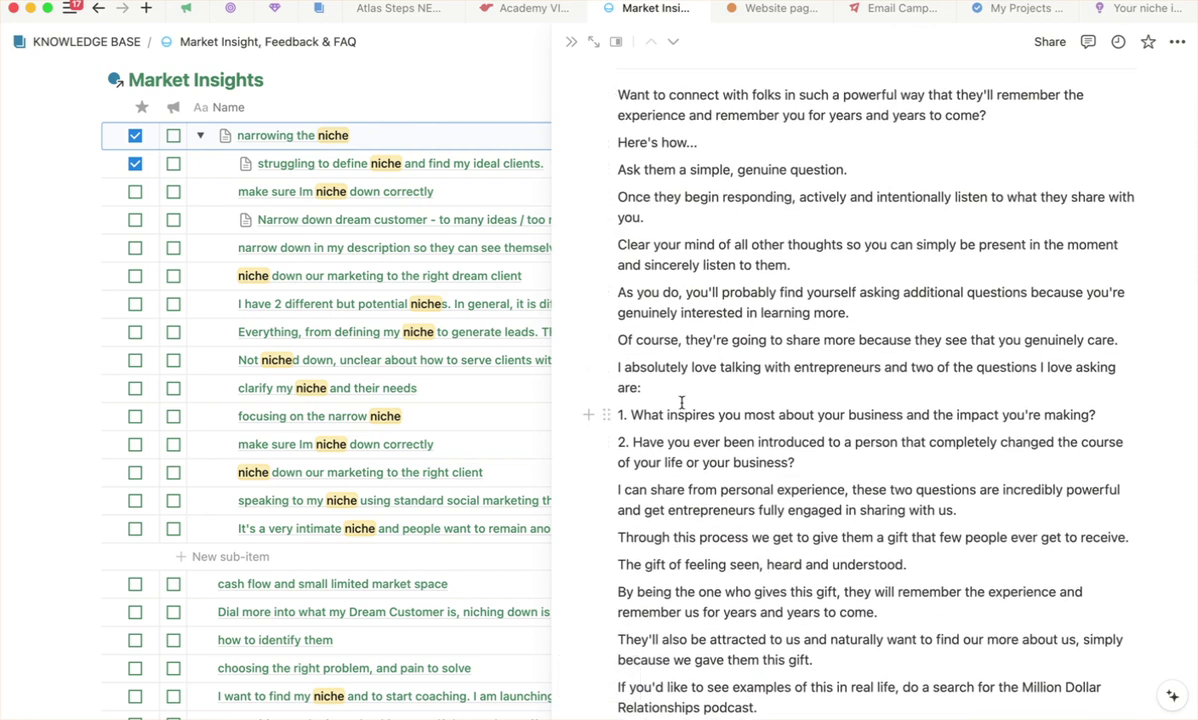
scroll(759, 310, up, 15)
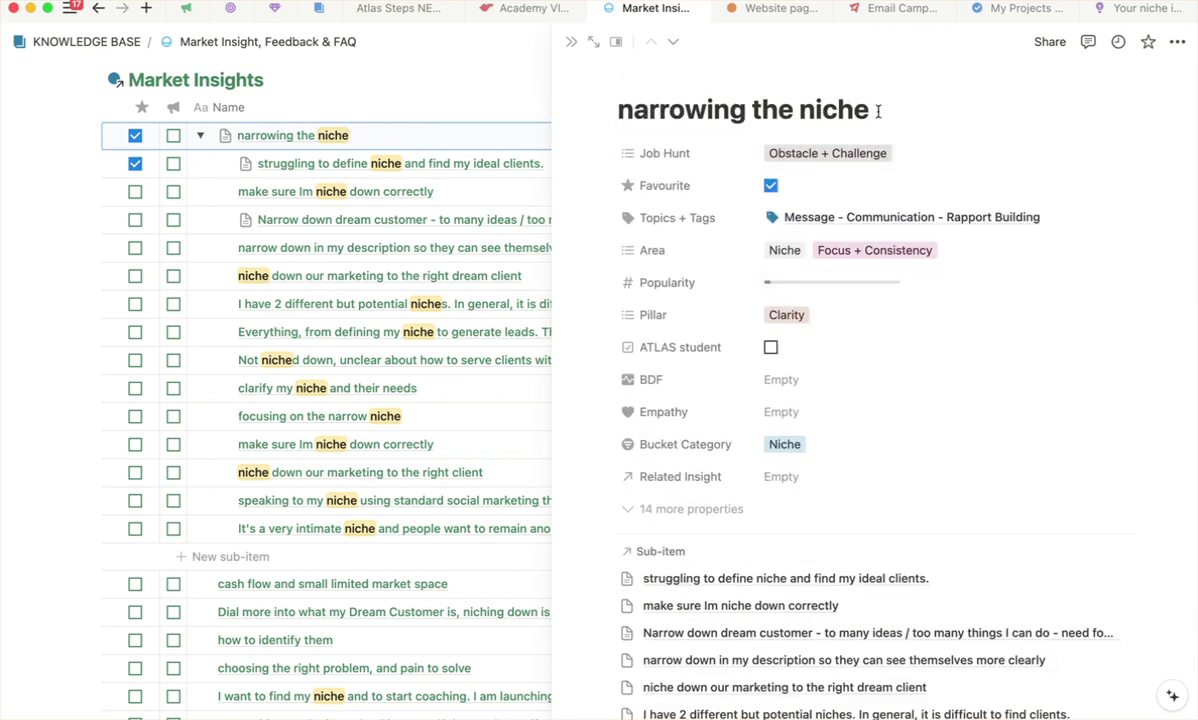
scroll(709, 455, down, 5)
scroll(709, 489, down, 6)
scroll(741, 562, down, 3)
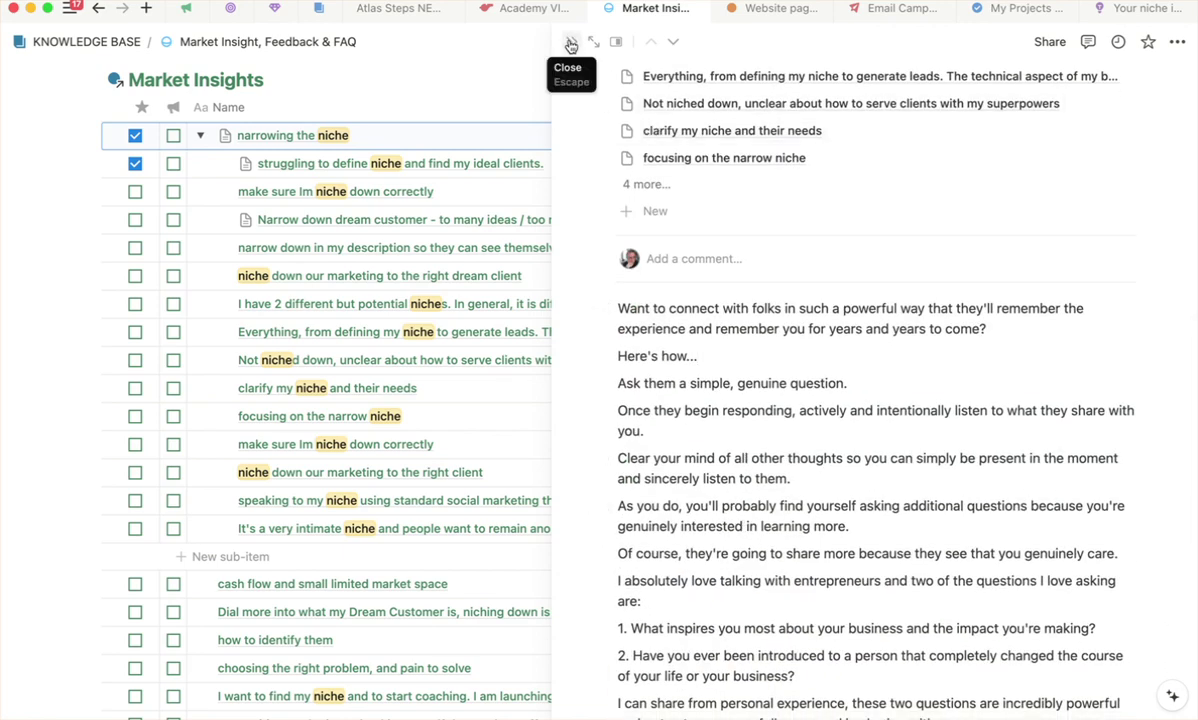
Close the page preview and check row 2's Job Hunt and Area tags without changing them.
key(Escape)
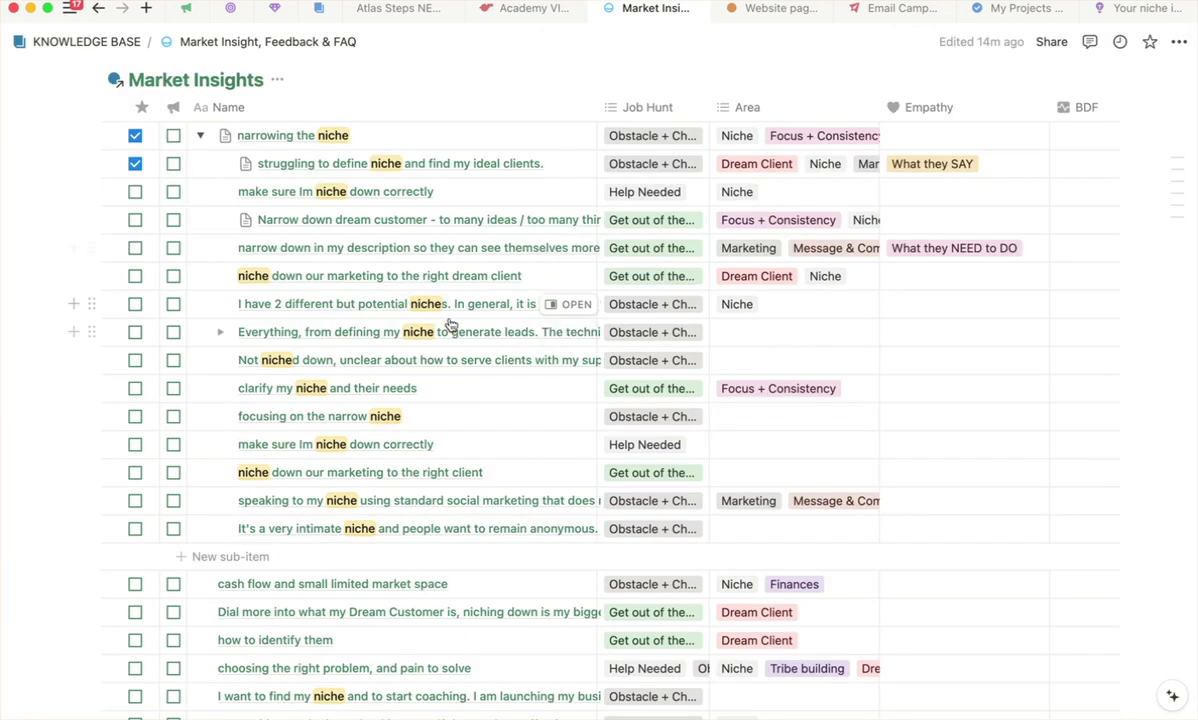
mouse_move(628, 172)
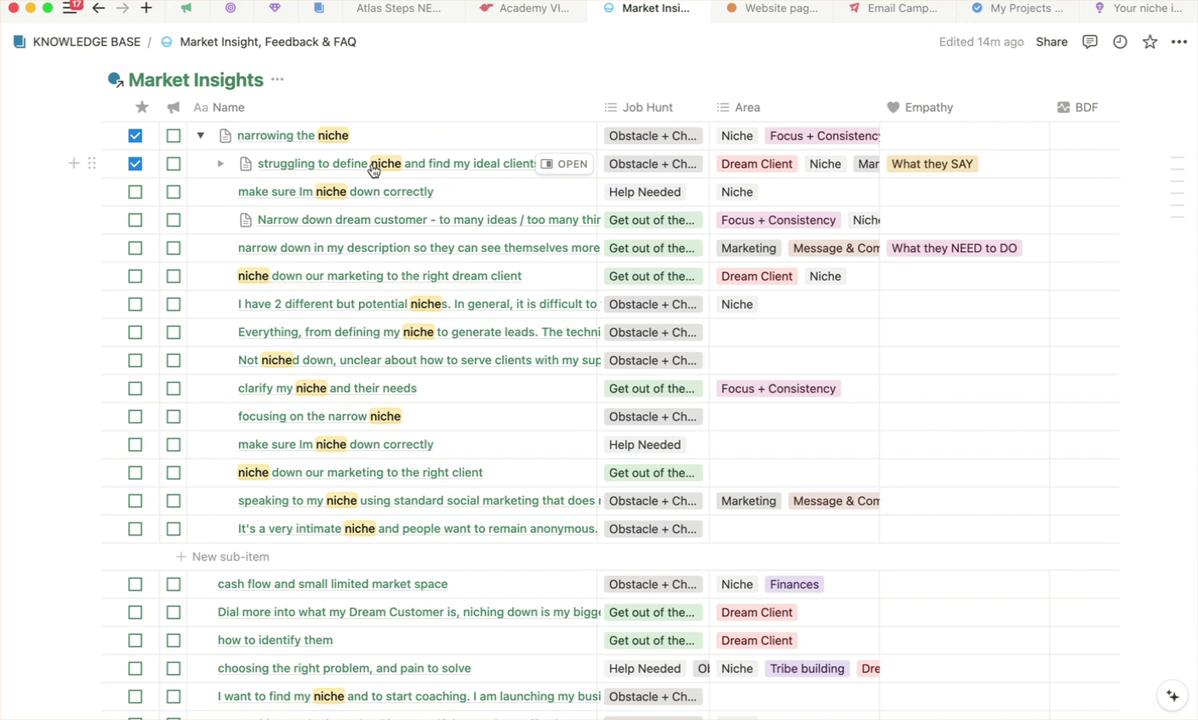
click(643, 168)
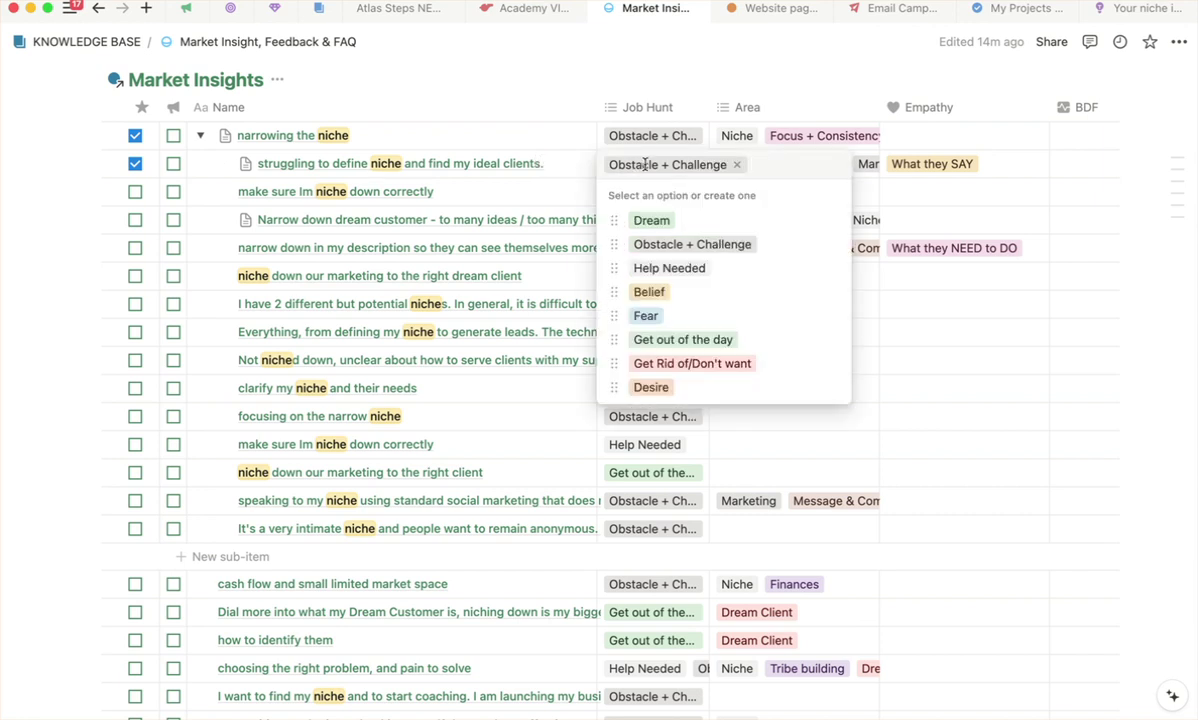
key(Escape)
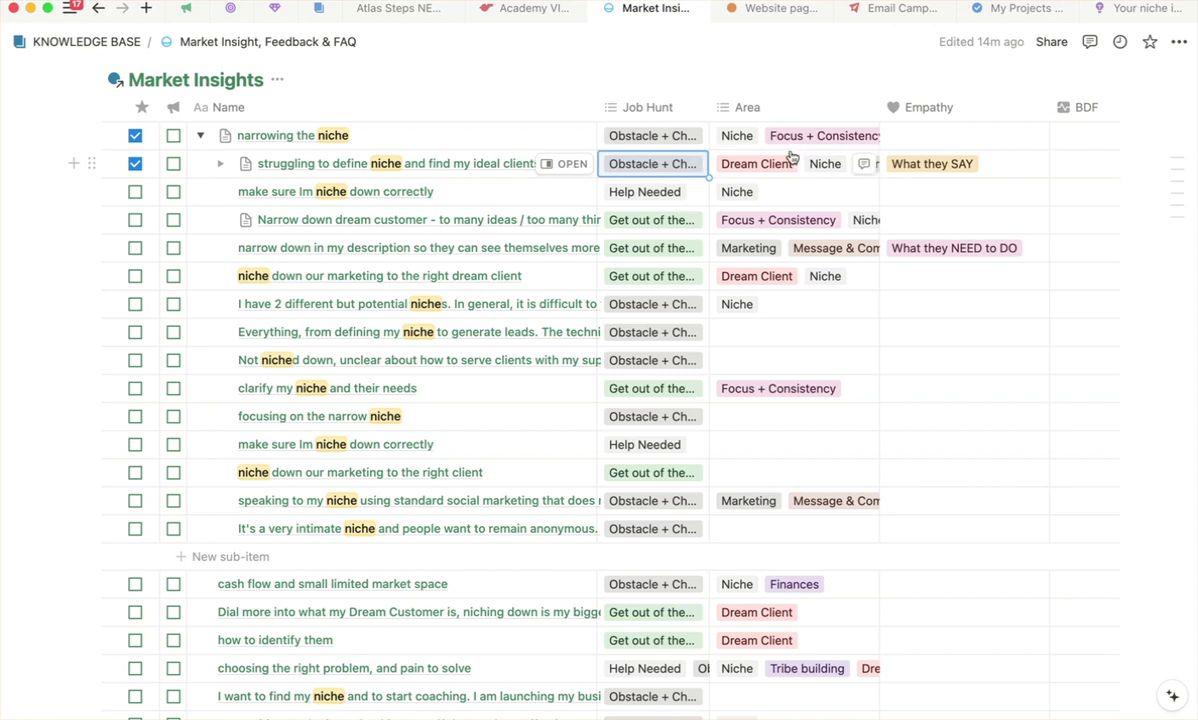
click(741, 163)
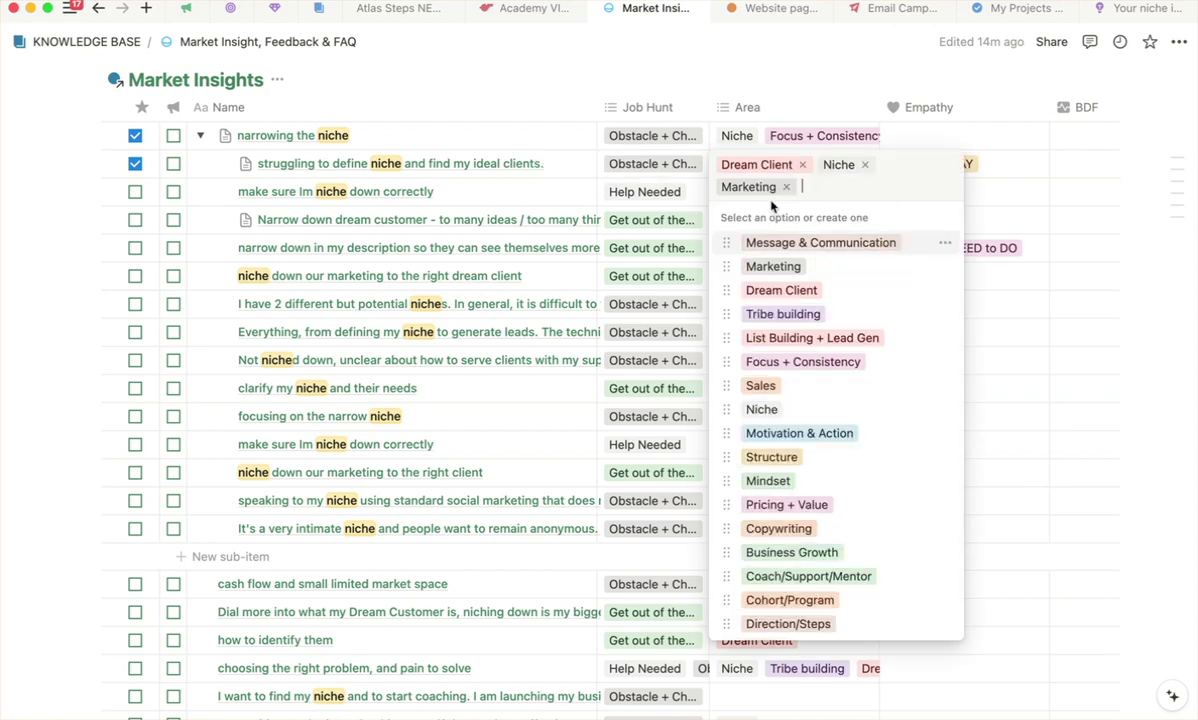
key(Escape)
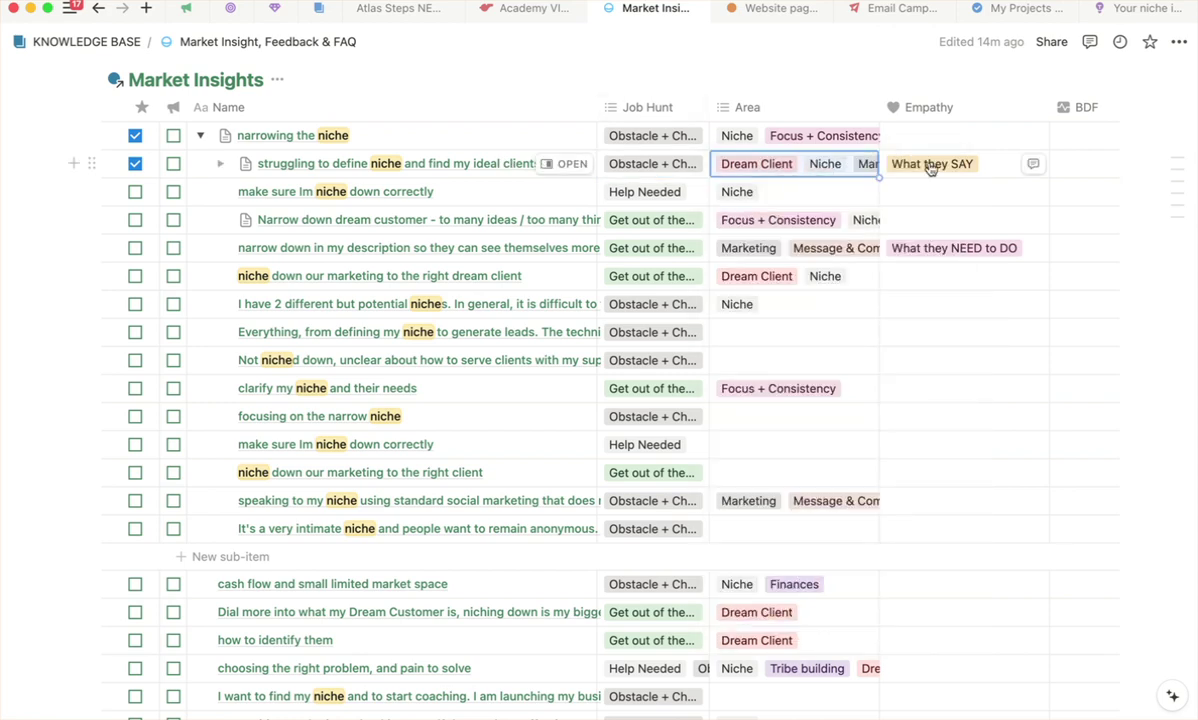
scroll(930, 168, right, 2)
scroll(930, 168, right, 1)
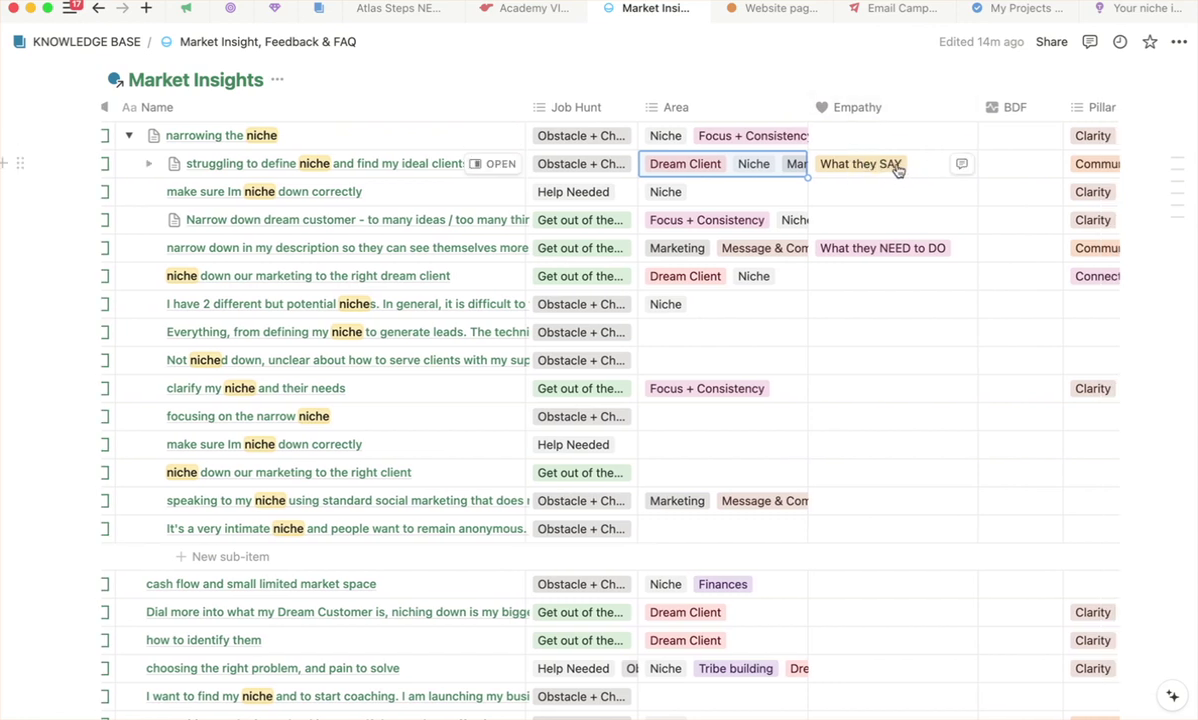
scroll(897, 170, right, 3)
scroll(896, 166, right, 2)
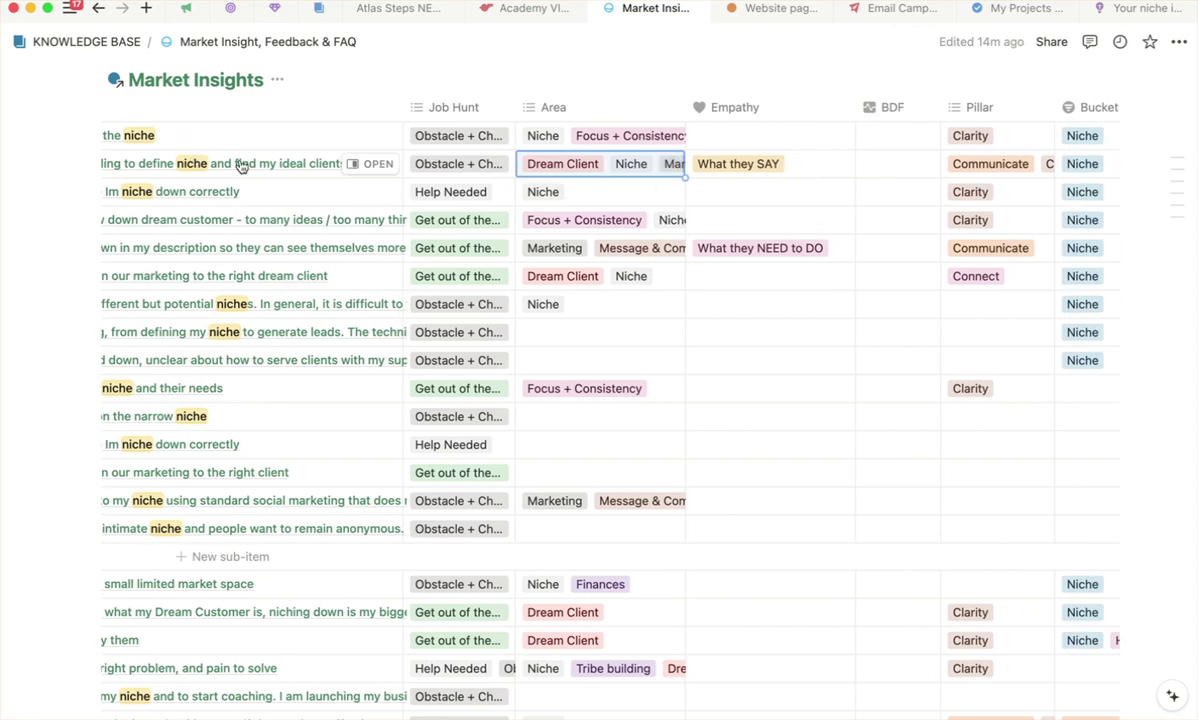
scroll(259, 165, left, 3)
scroll(260, 167, right, 2)
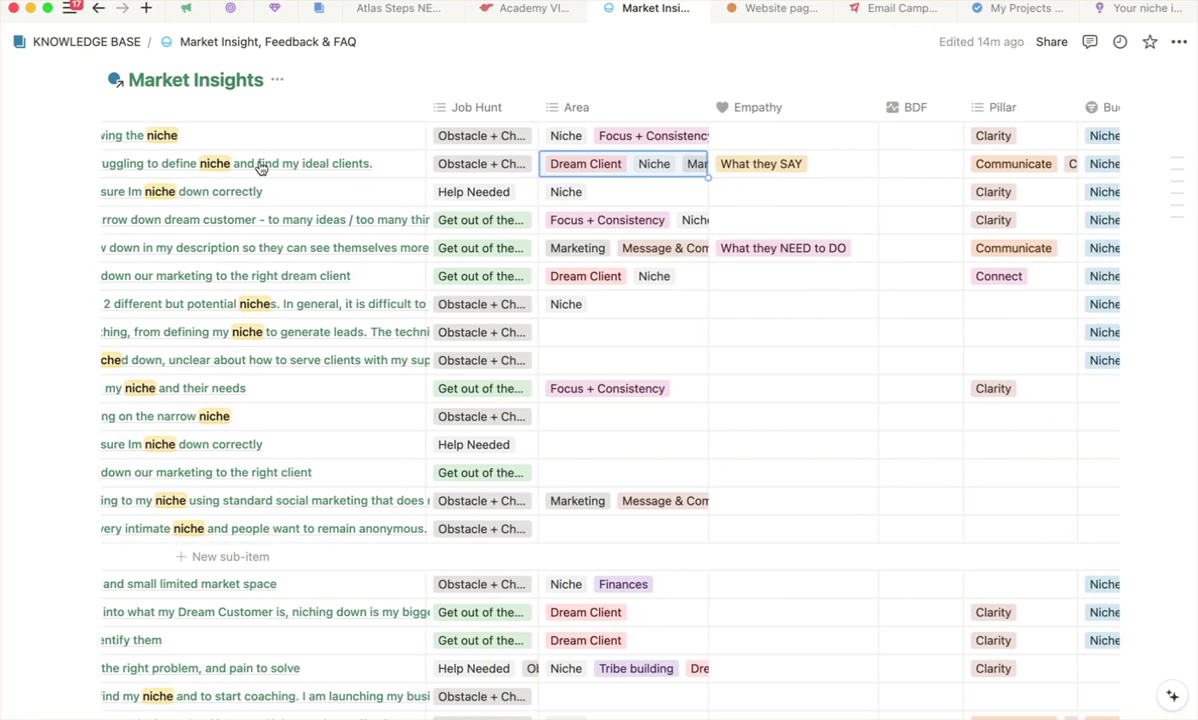
Set the 'struggling to define niche' row's BDF to Believe.
click(904, 164)
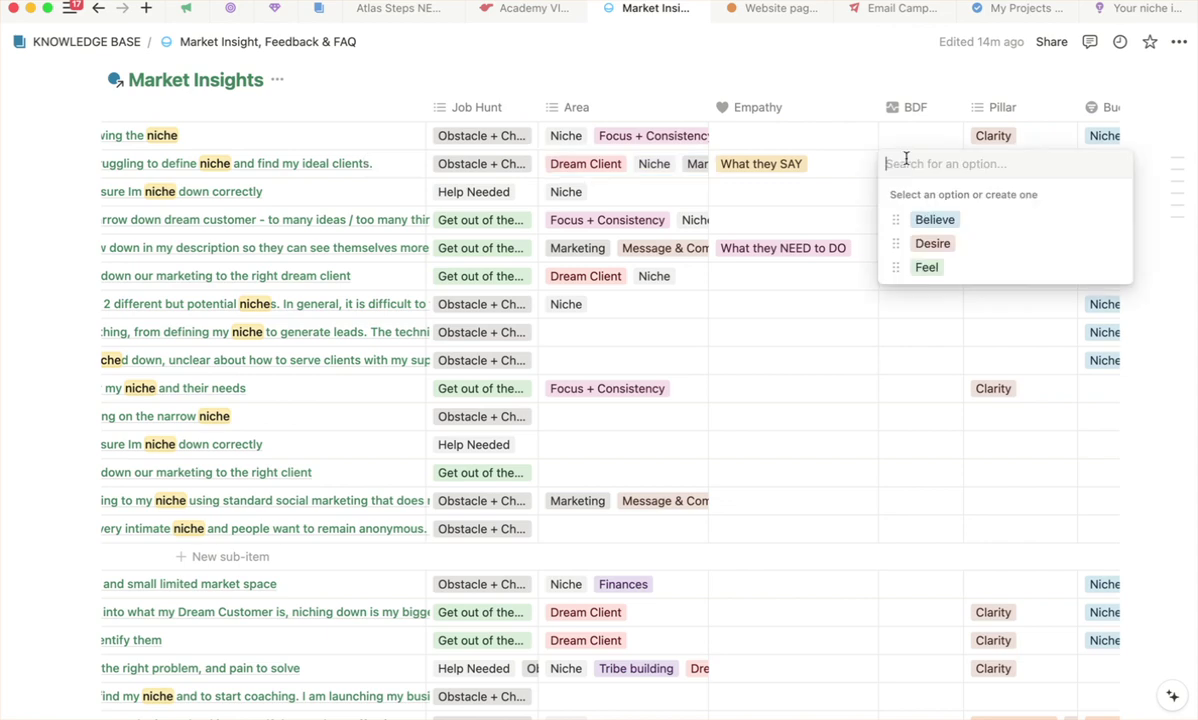
click(928, 219)
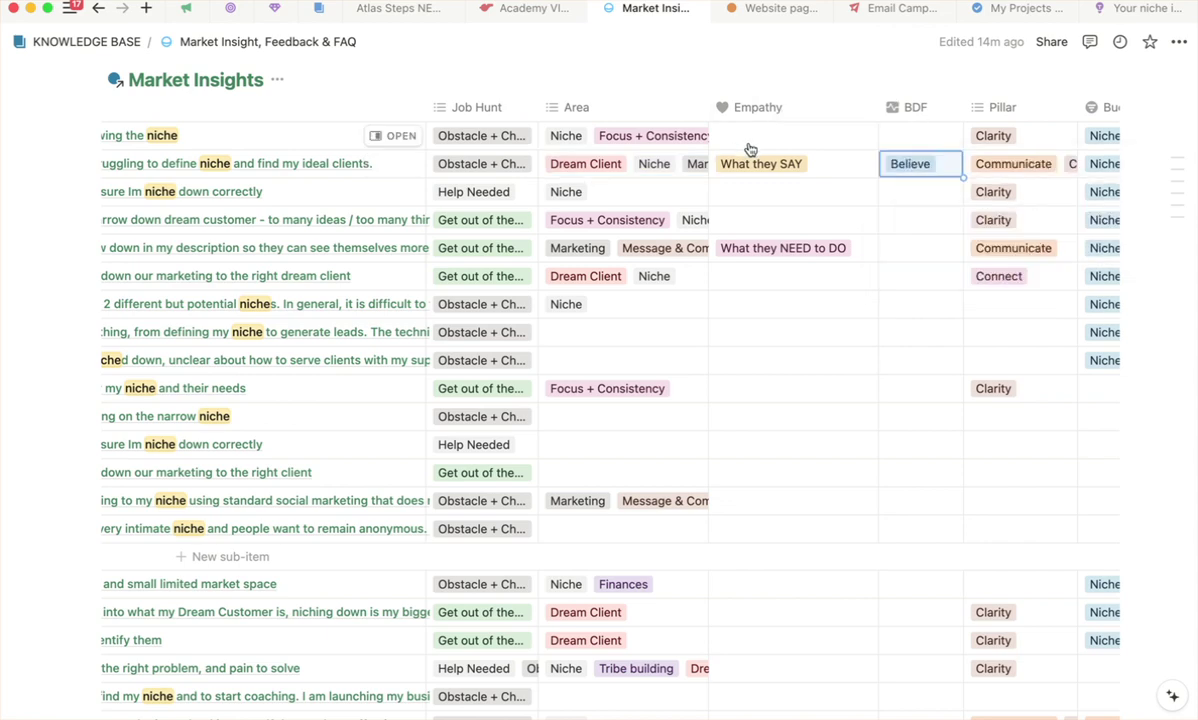
scroll(755, 160, right, 3)
scroll(789, 168, right, 2)
scroll(789, 168, right, 2)
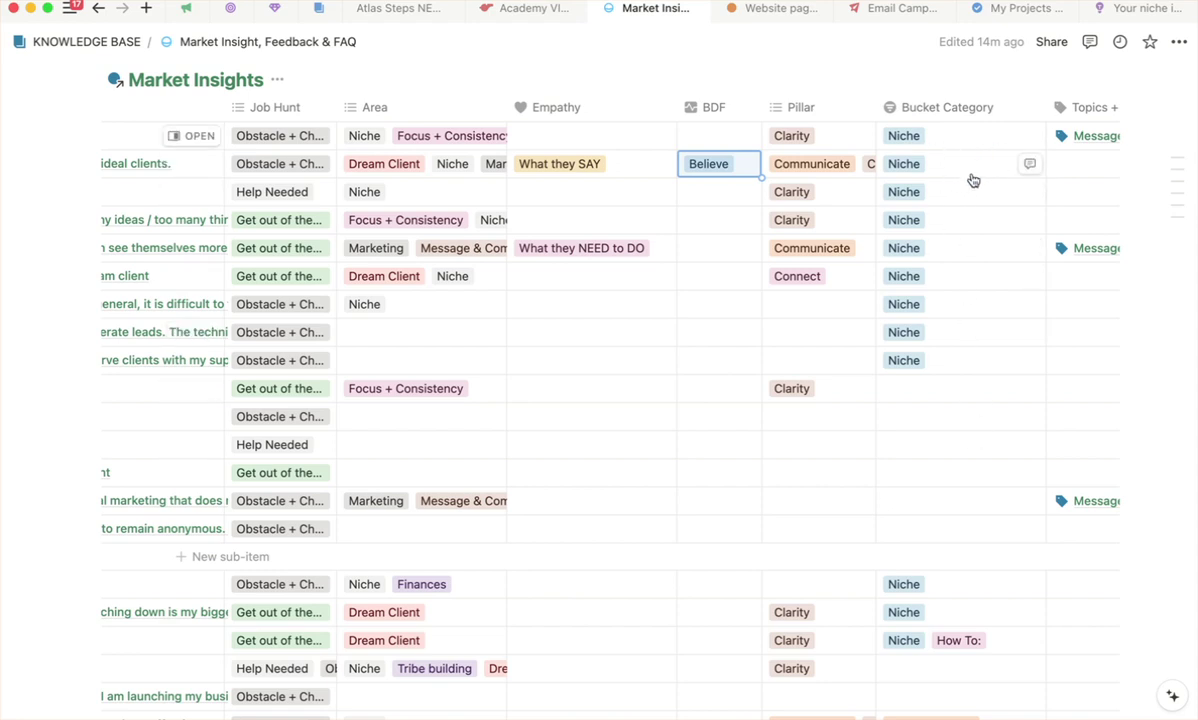
scroll(960, 175, right, 1)
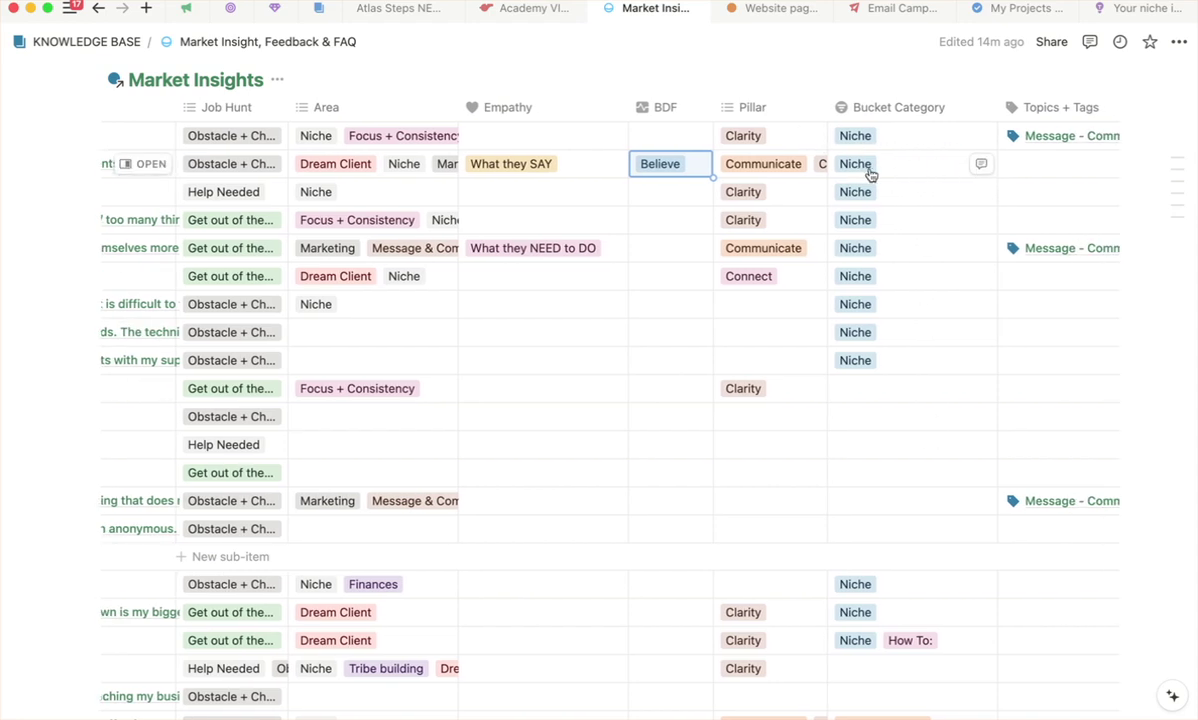
scroll(870, 172, right, 2)
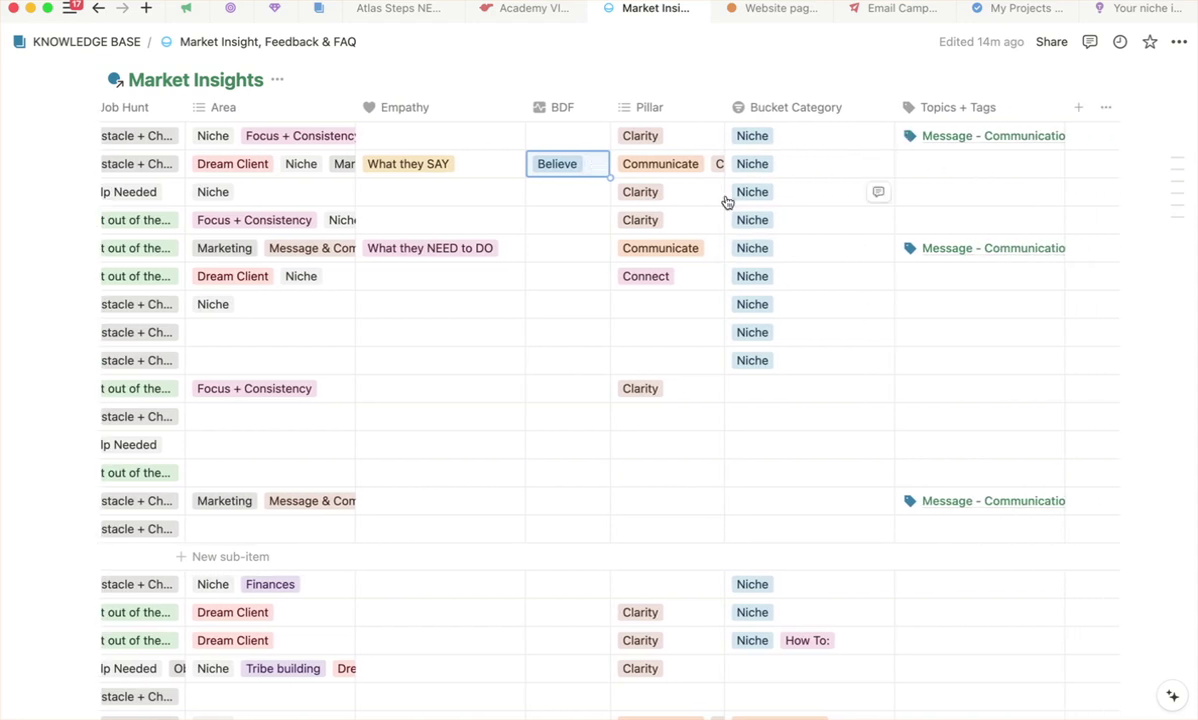
Link the row's Topics + Tags to the 'niche' topic.
click(927, 160)
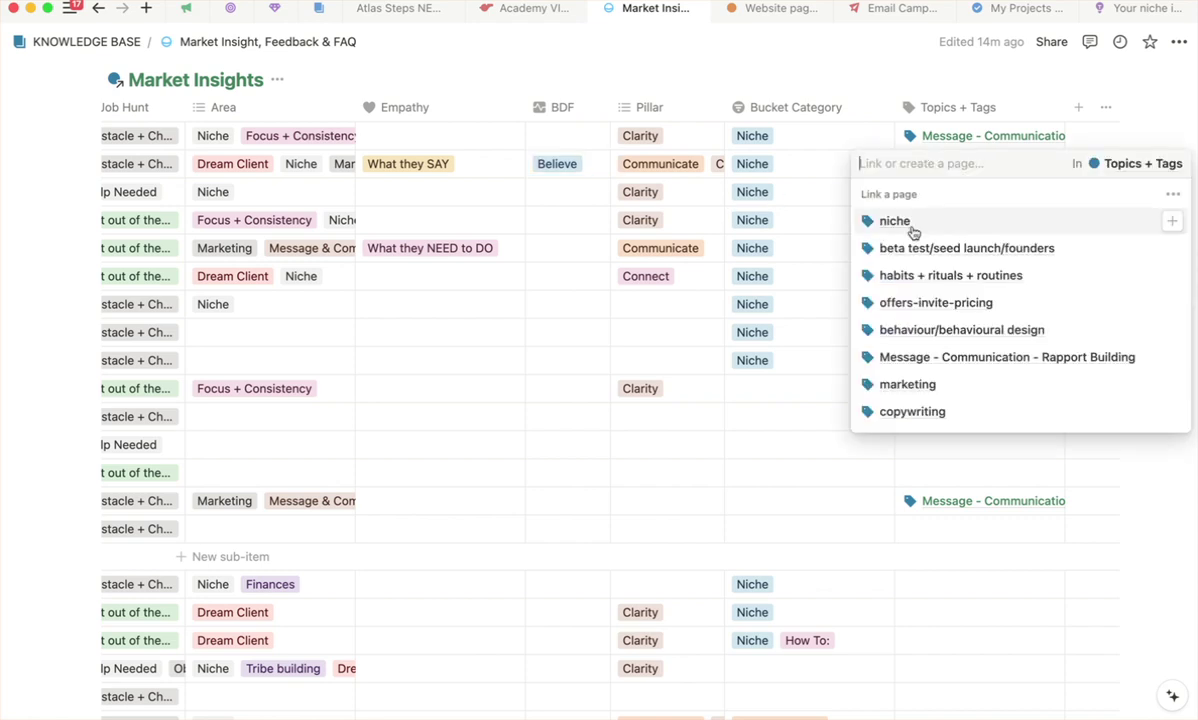
click(895, 221)
key(Escape)
scroll(858, 200, left, 10)
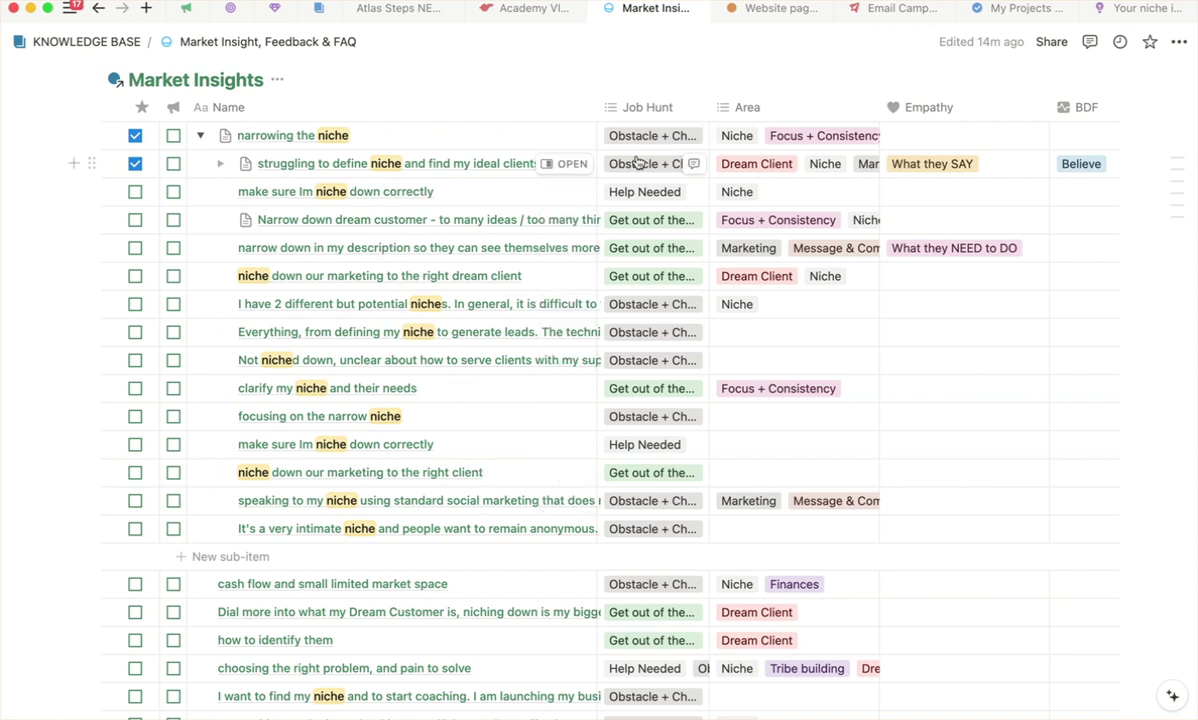
Change the table search from 'niche' to 'obstacle', fixing the misspelling.
scroll(700, 150, up, 2)
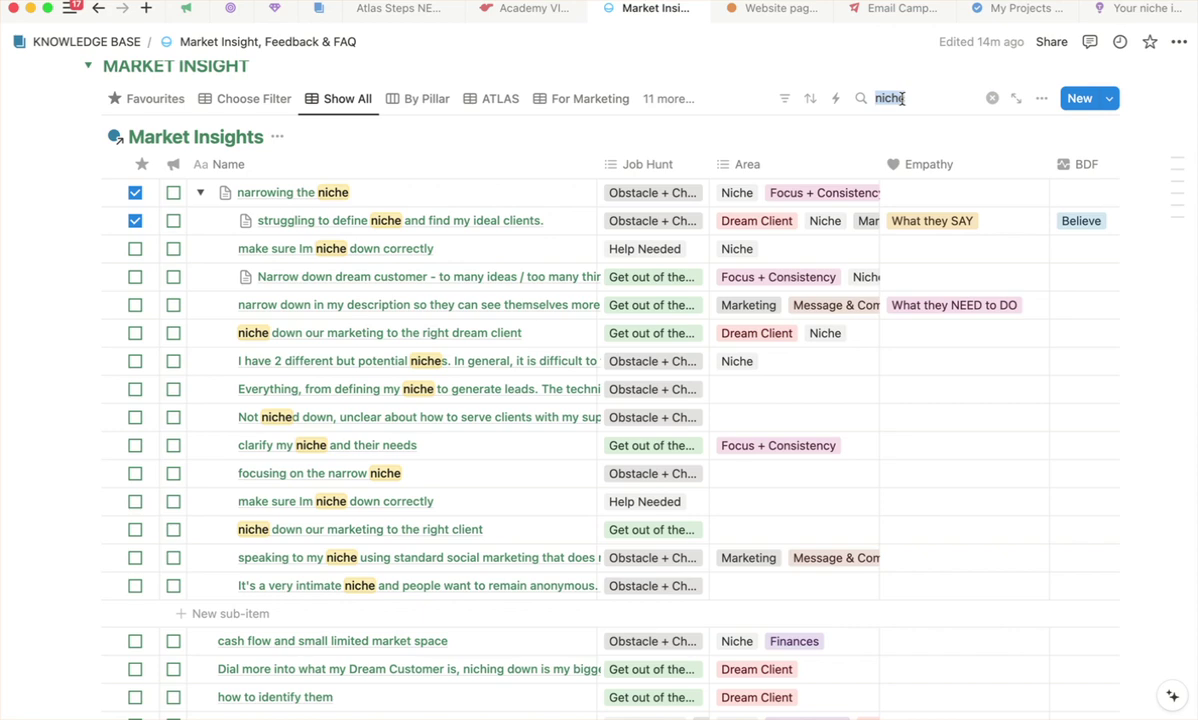
text(os)
text(tab)
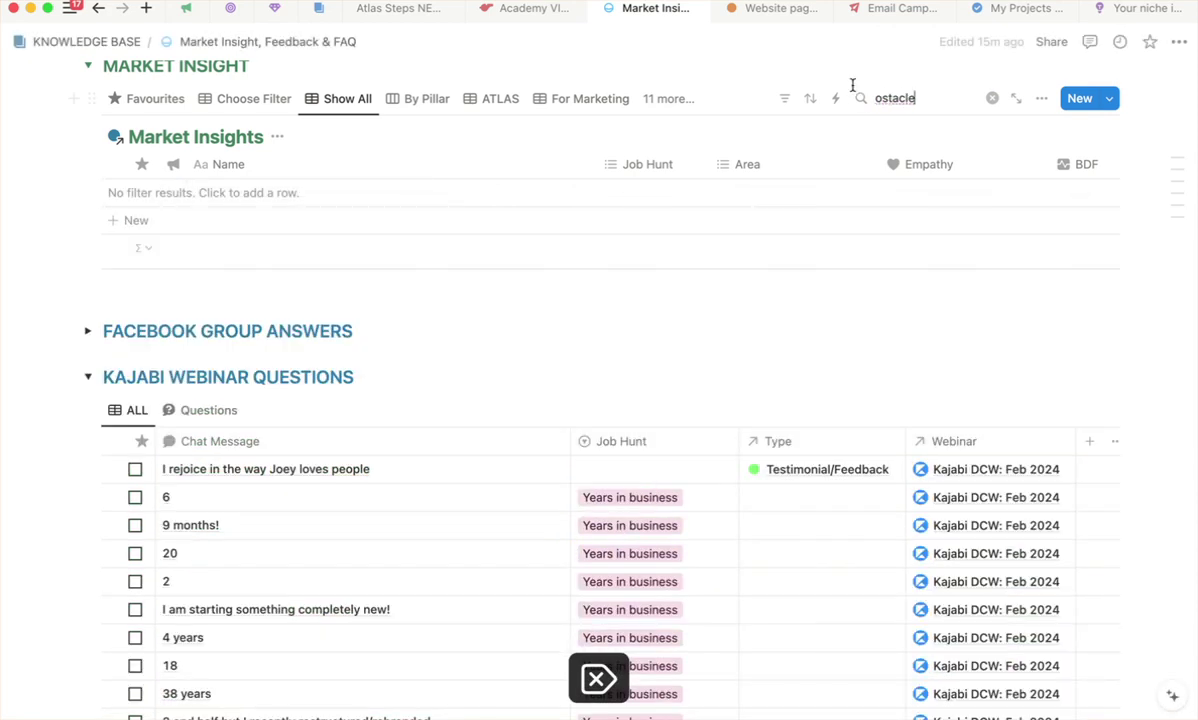
click(881, 98)
text(b)
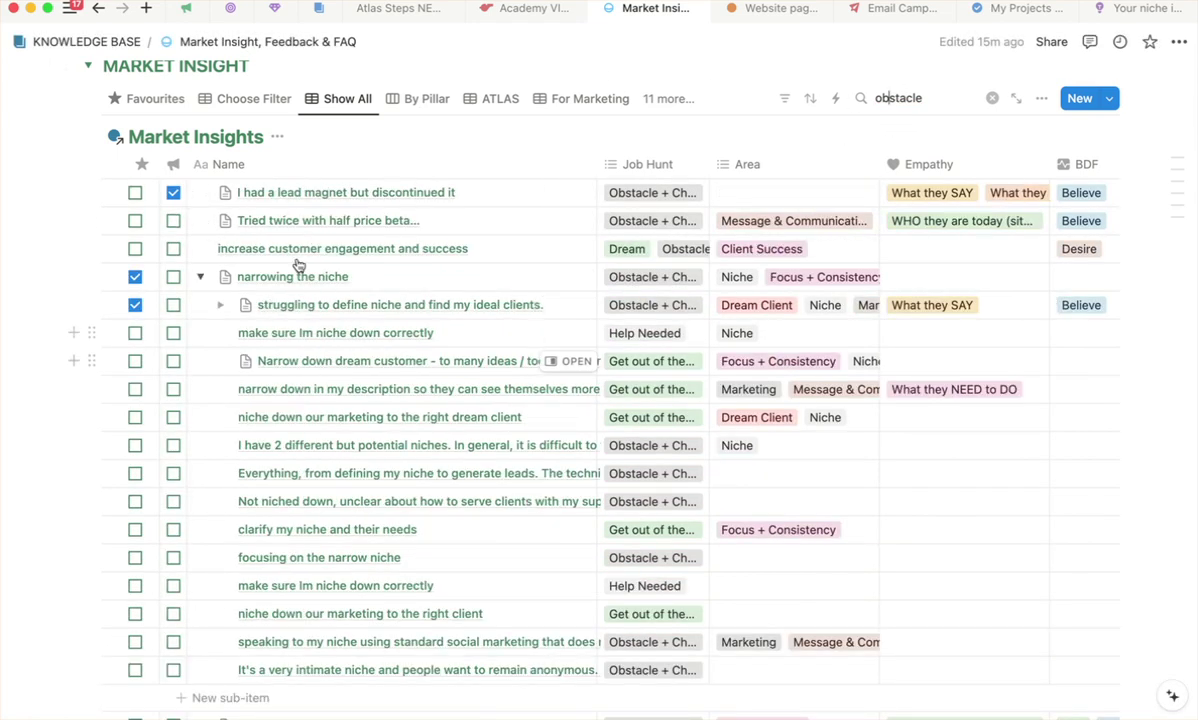